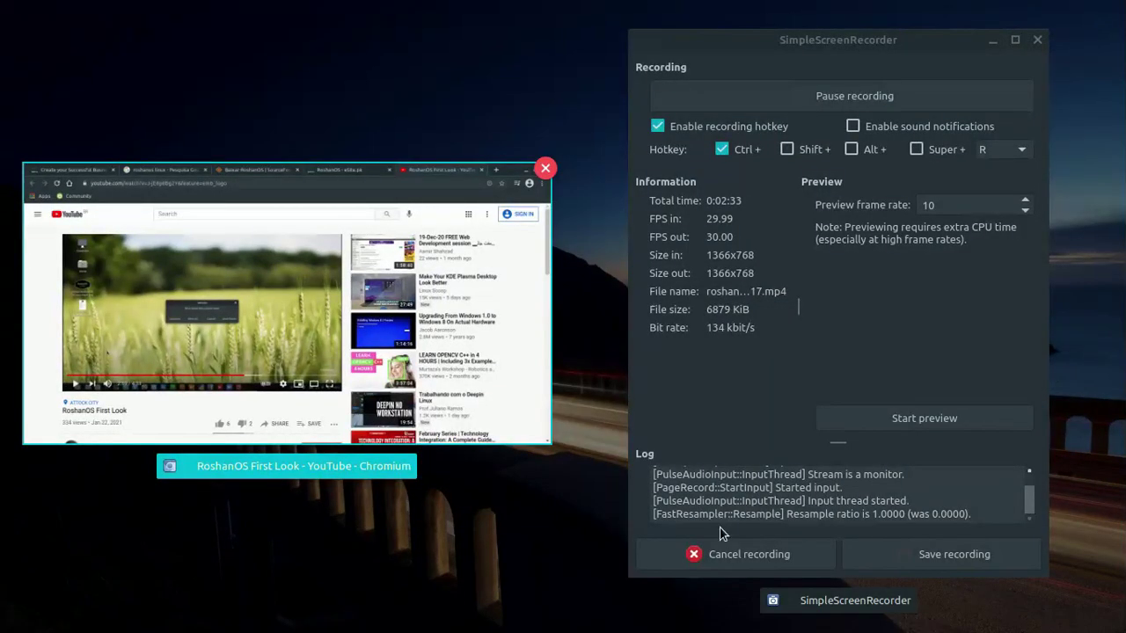
- Leave the window overview and check the wired and wireless network connections
key(Escape)
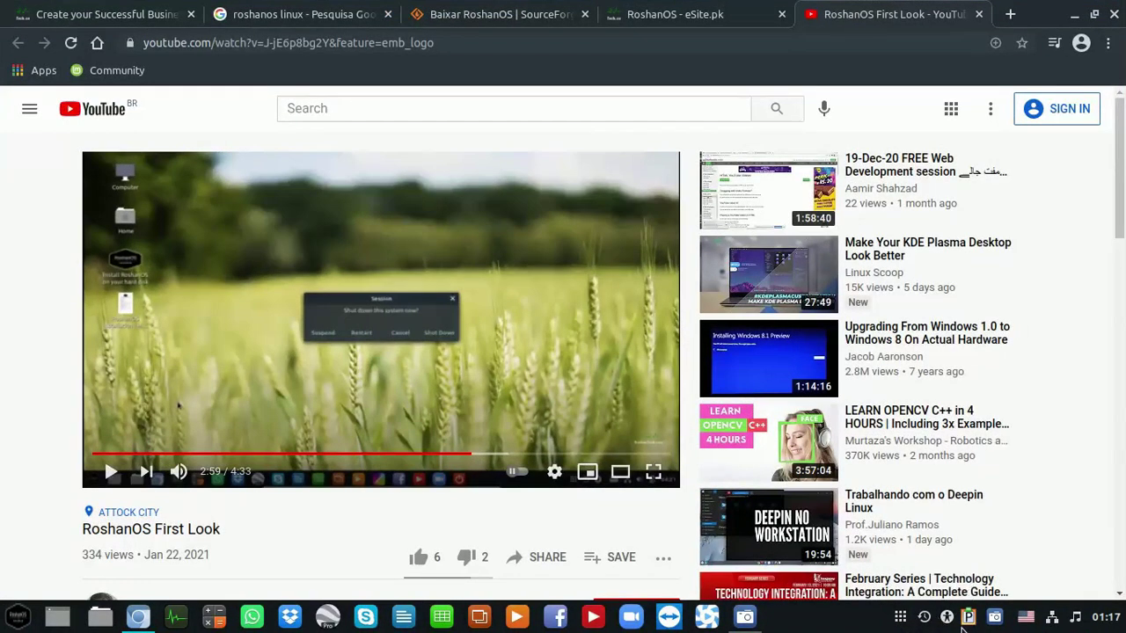
click(1110, 620)
click(1110, 620)
click(1052, 618)
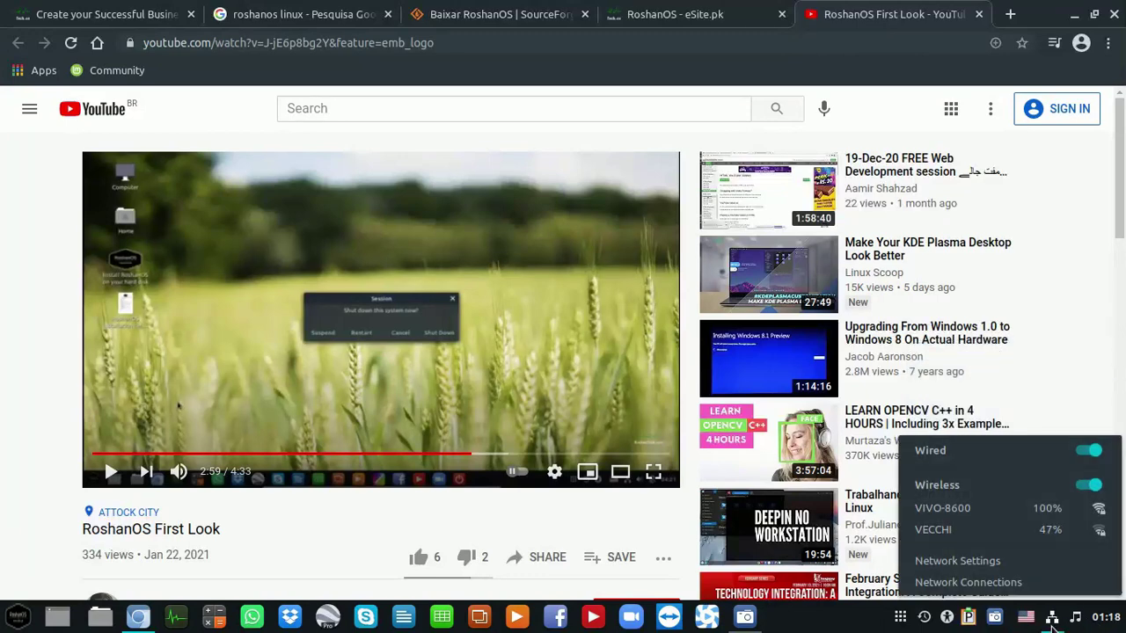
click(1052, 622)
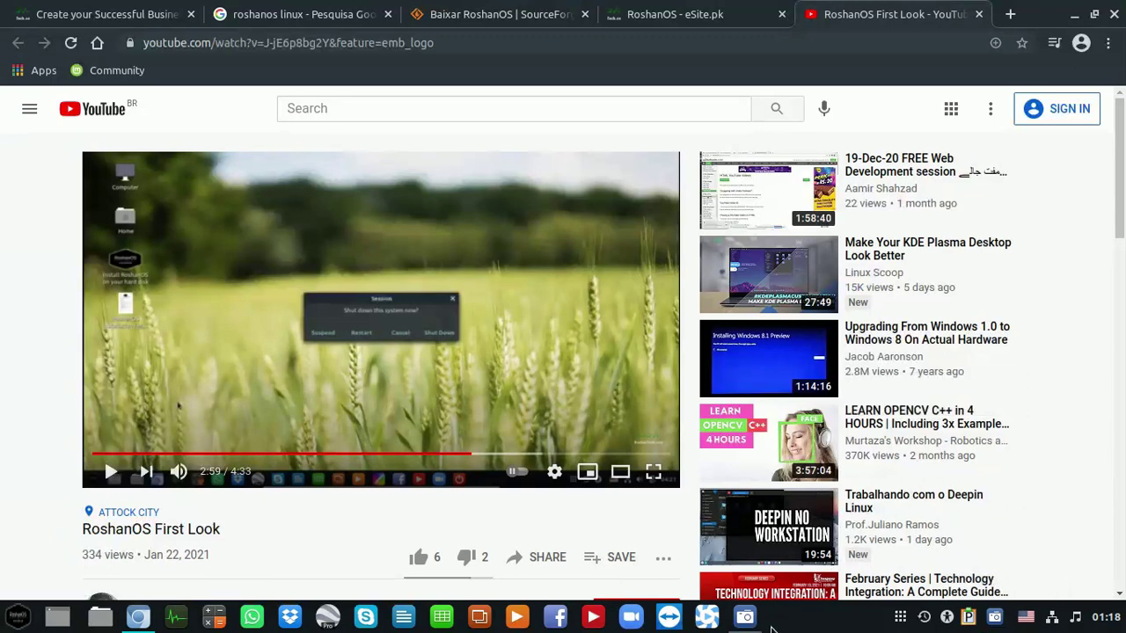
- Search the installed applications for "volume" and "sound", and open the Sound settings
click(18, 616)
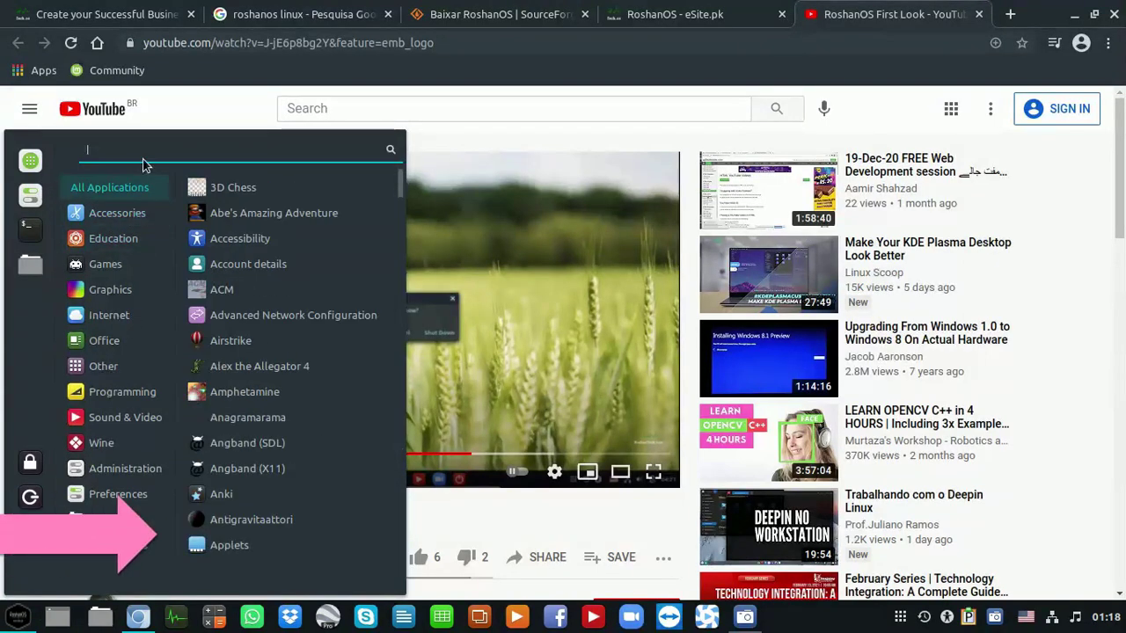
text(volu)
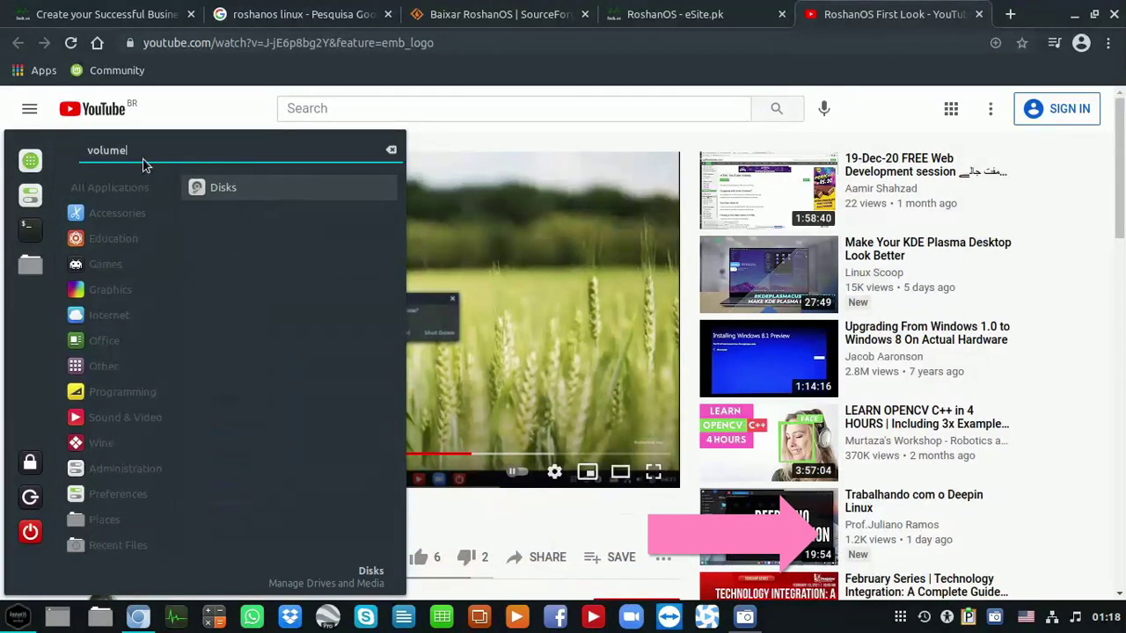
text(me)
key(ctrl+a)
key(BackSpace)
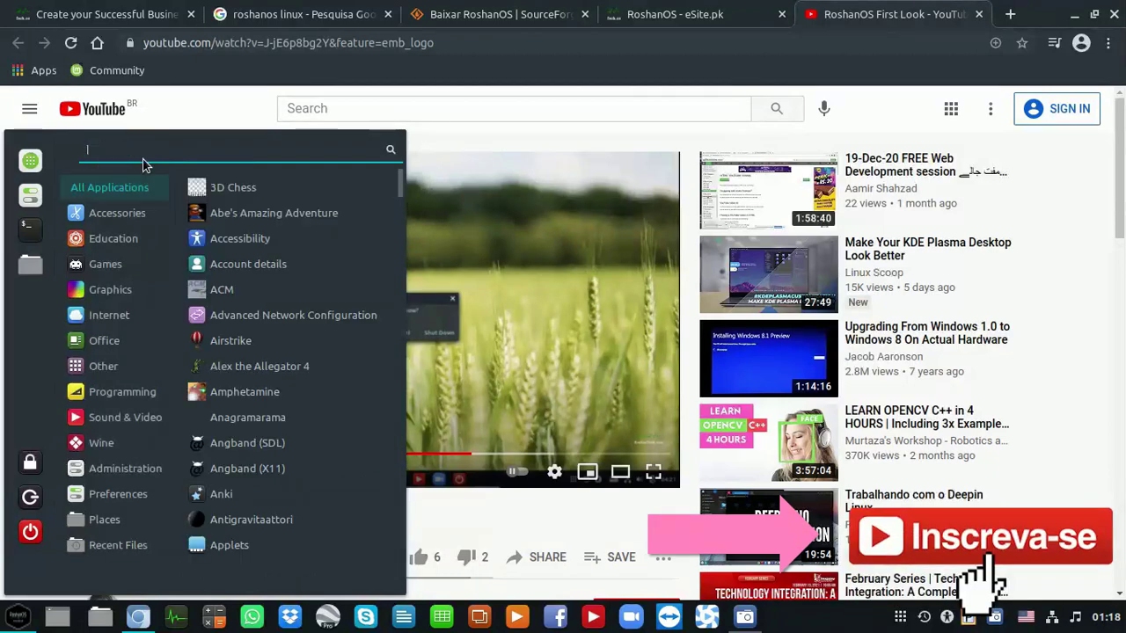
text(sound)
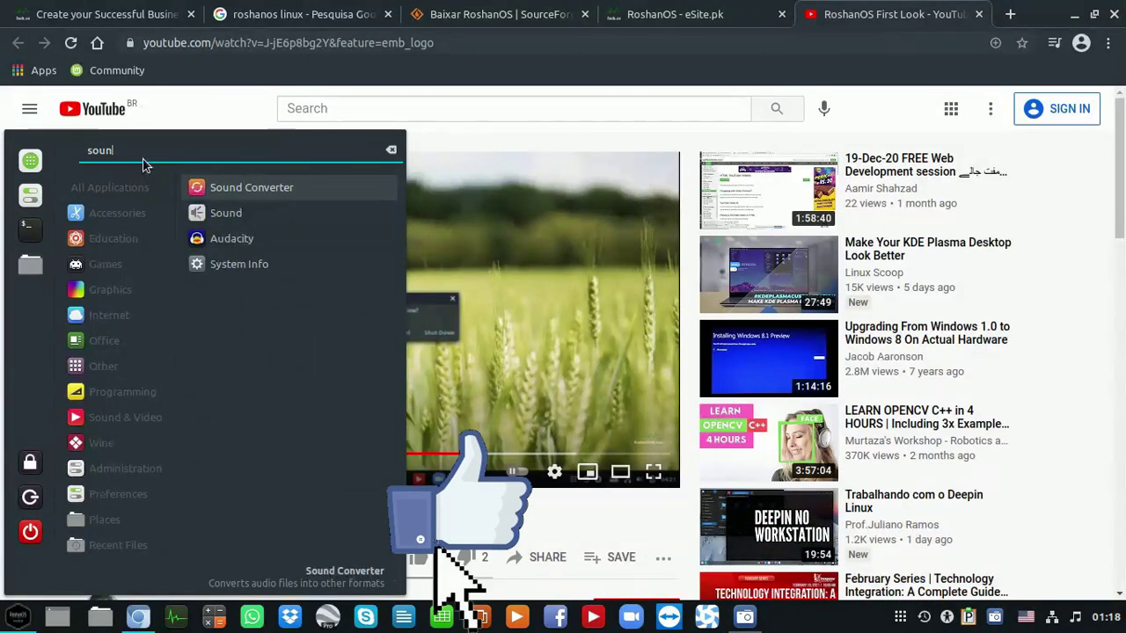
click(281, 218)
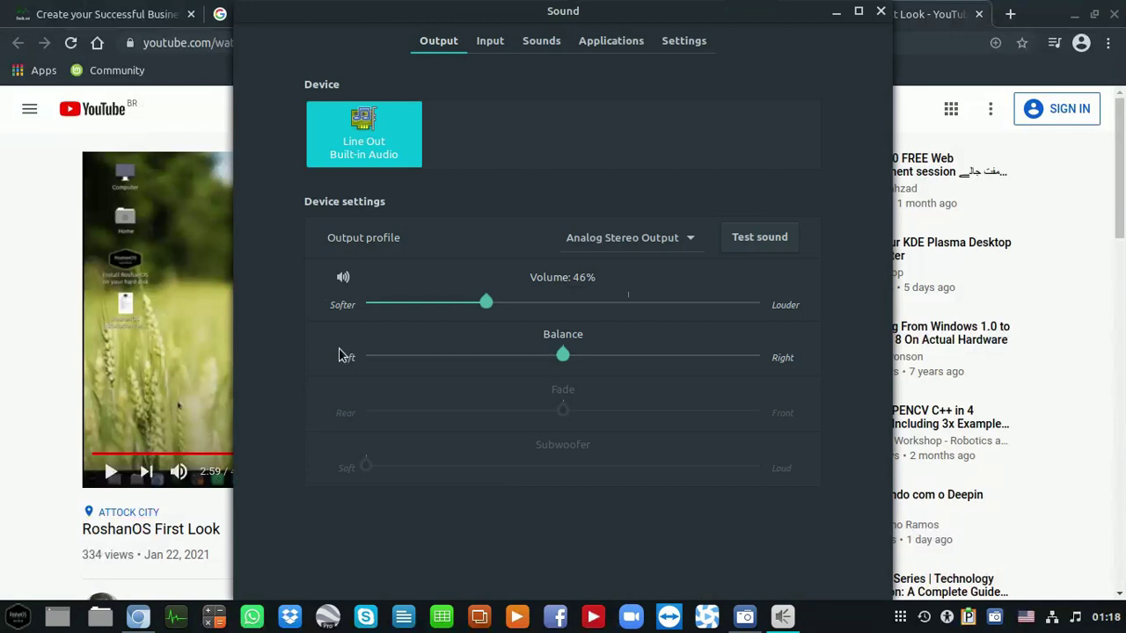
- Set the output volume to 75% and keep Analog Stereo Output as the output profile
drag(489, 304, 567, 309)
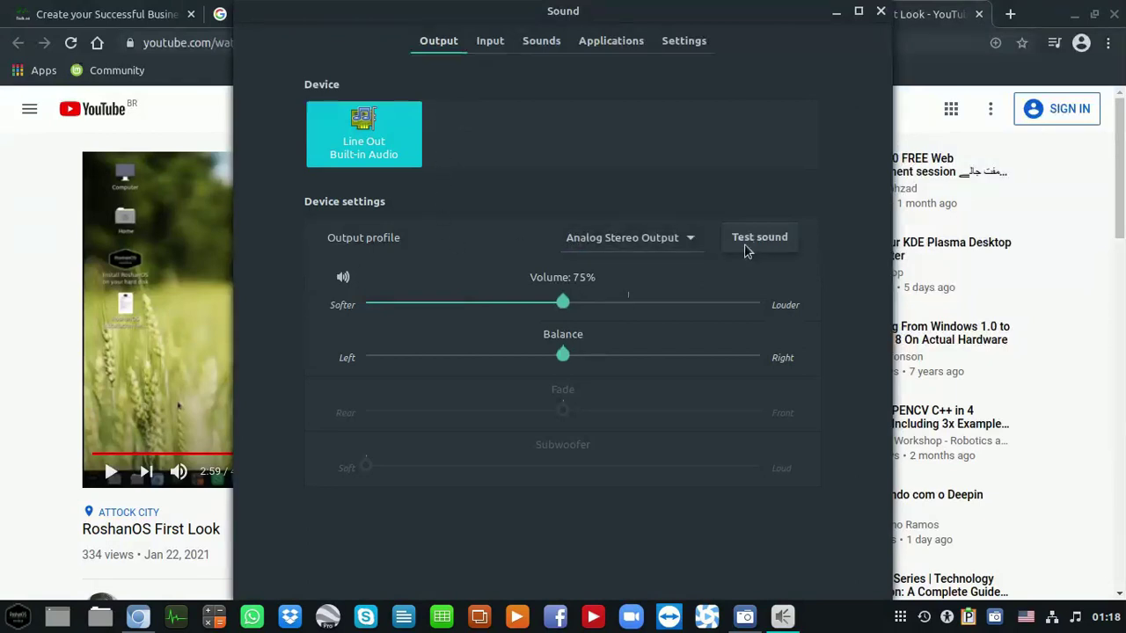
click(691, 241)
click(691, 242)
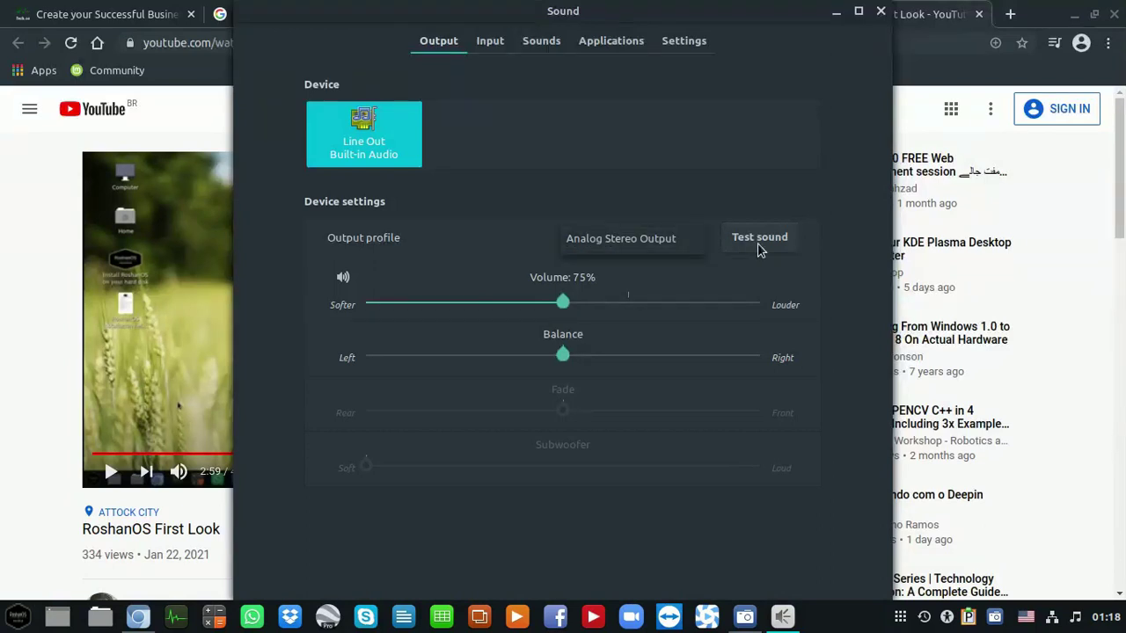
click(625, 242)
click(624, 242)
- Set the volume of the system event sounds to 48%
click(537, 42)
click(369, 145)
drag(381, 156, 552, 150)
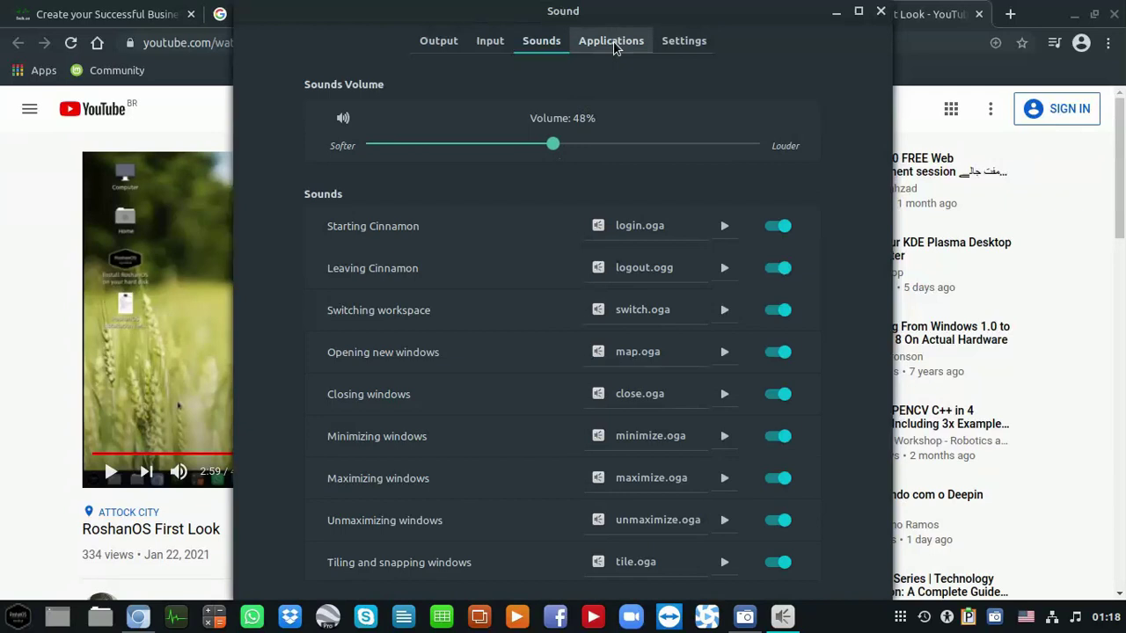
- Reduce the maximum volume amplification, and close the Sound settings after viewing the event sounds
click(614, 45)
click(690, 47)
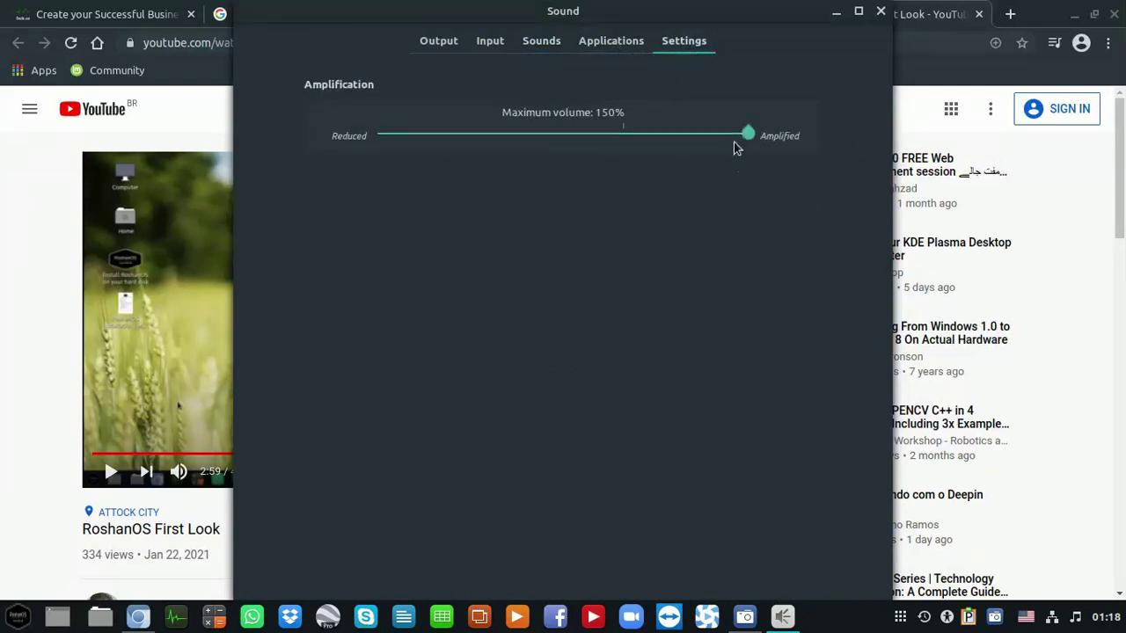
drag(747, 137, 565, 146)
click(541, 41)
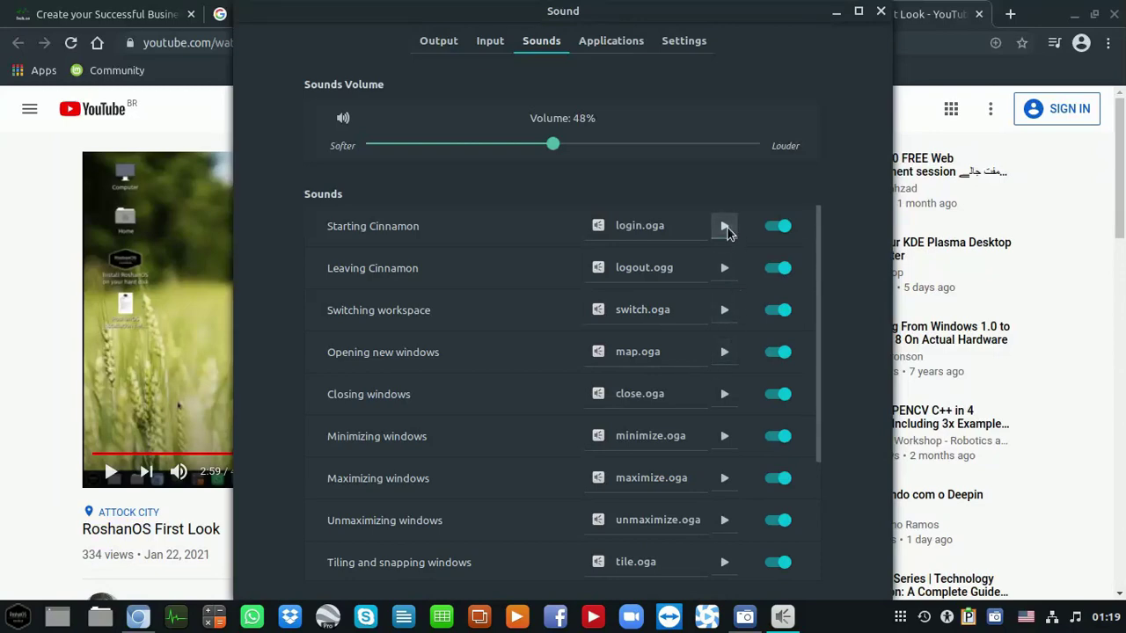
click(880, 11)
- Resume the RoshanOS First Look video and go to the YouTube home page
click(106, 478)
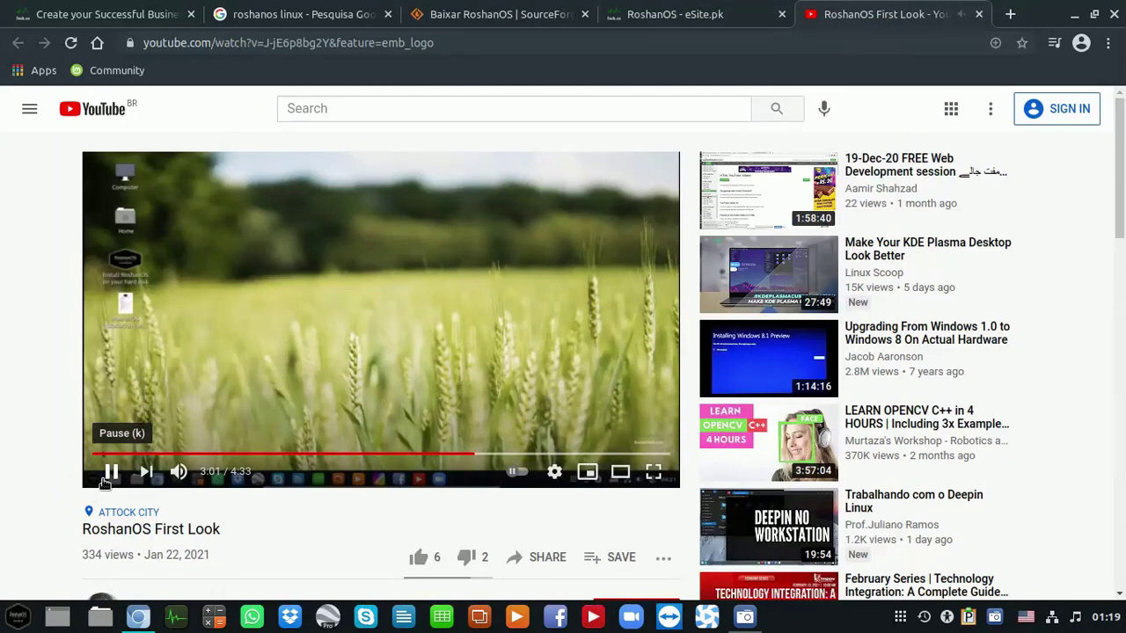
click(383, 455)
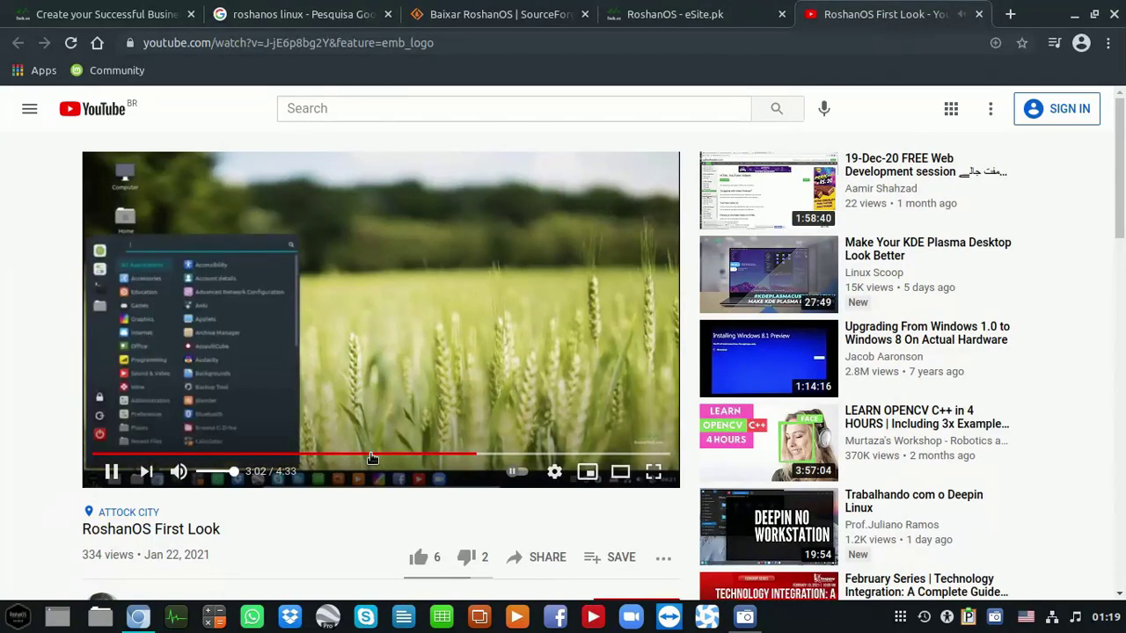
click(92, 115)
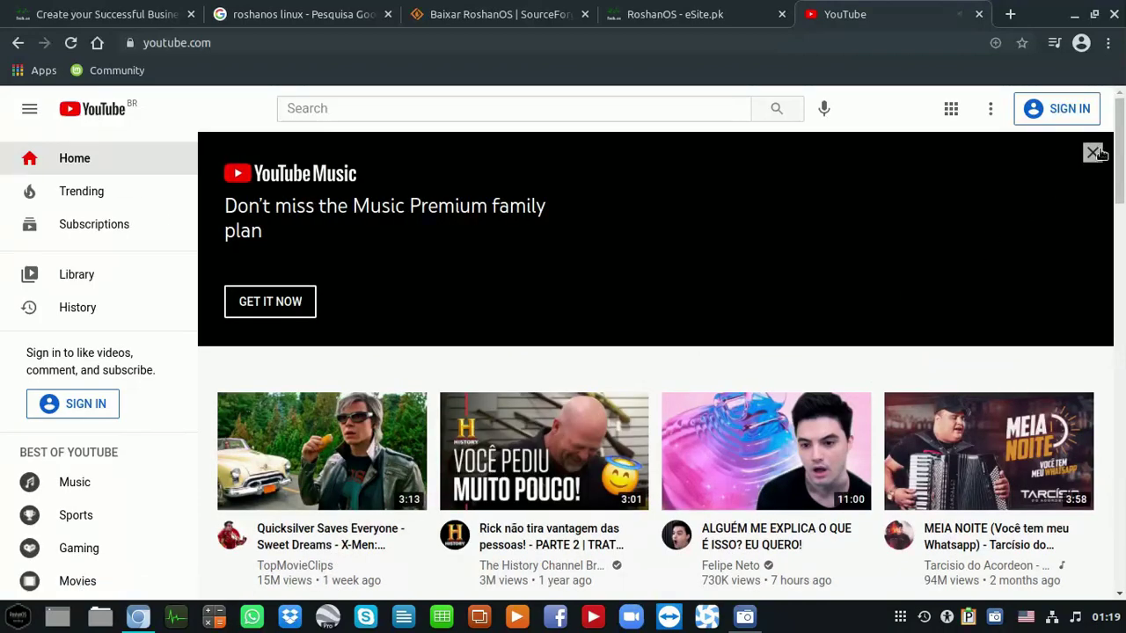
- Dismiss the YouTube Music banner, then play and pause the Quicksilver Saves Everyone video
click(1092, 152)
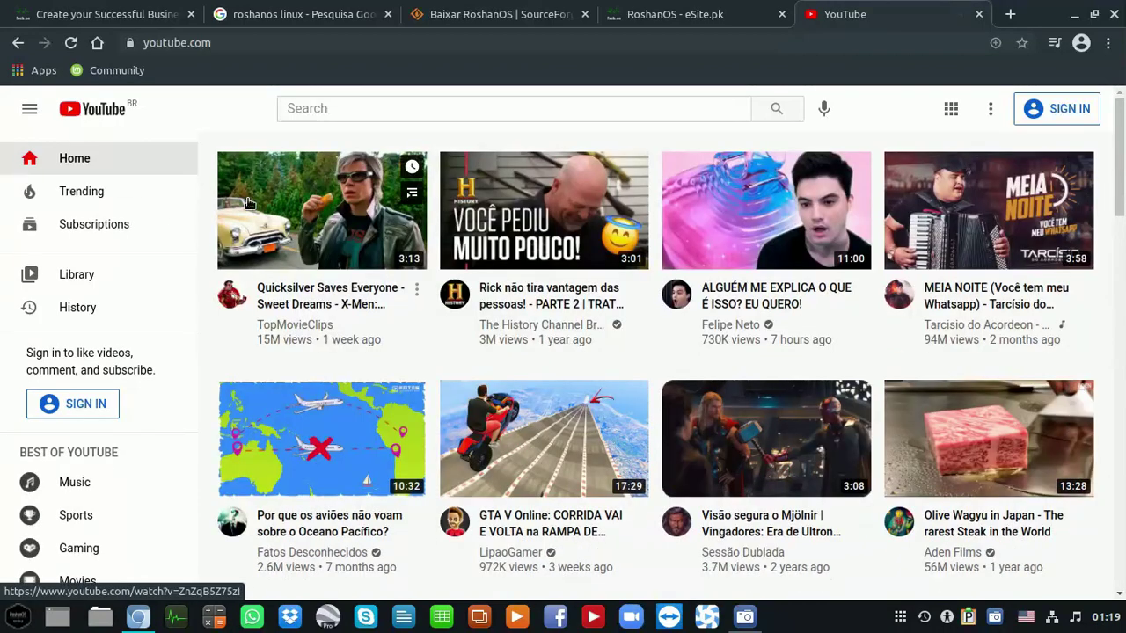
click(293, 209)
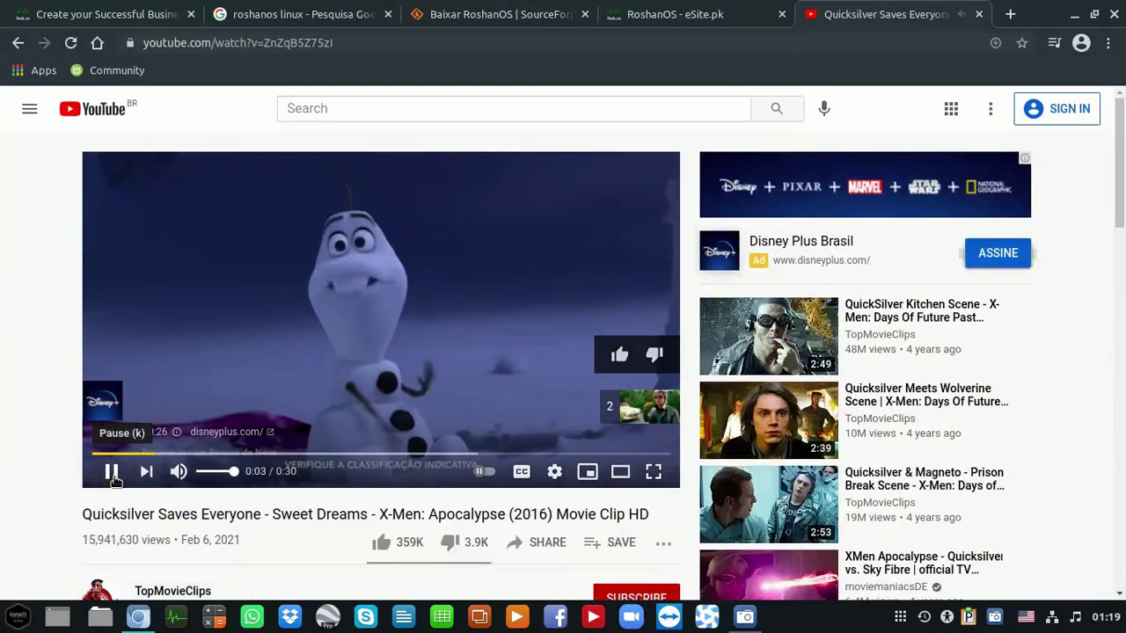
click(113, 473)
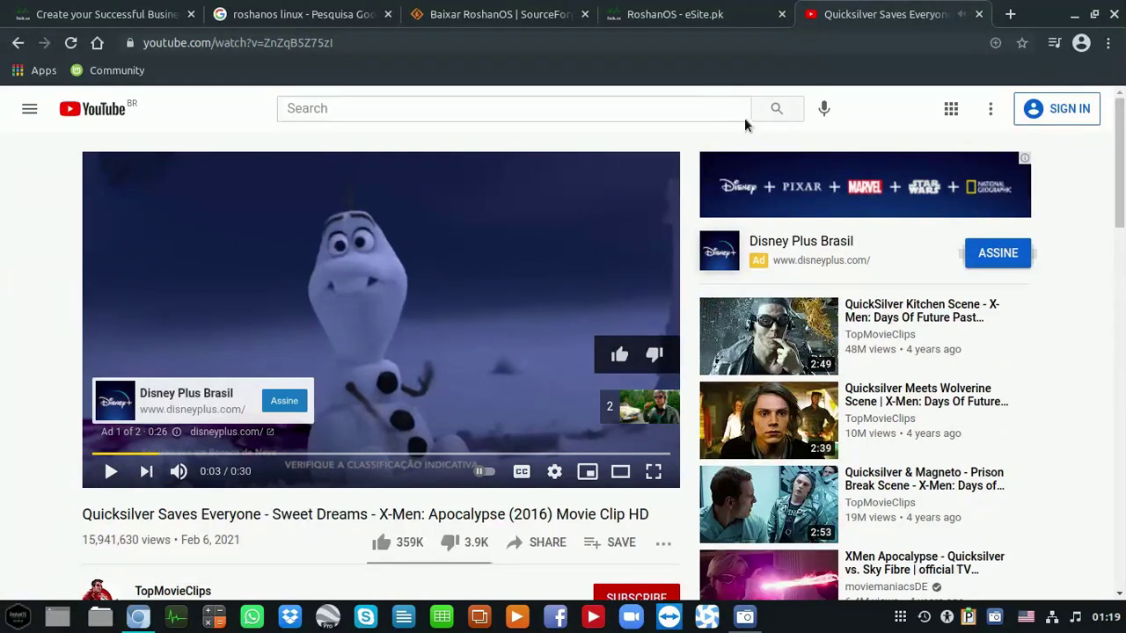
- Review the RoshanOS project page on SourceForge and its web address, and close the browser
click(688, 16)
click(527, 14)
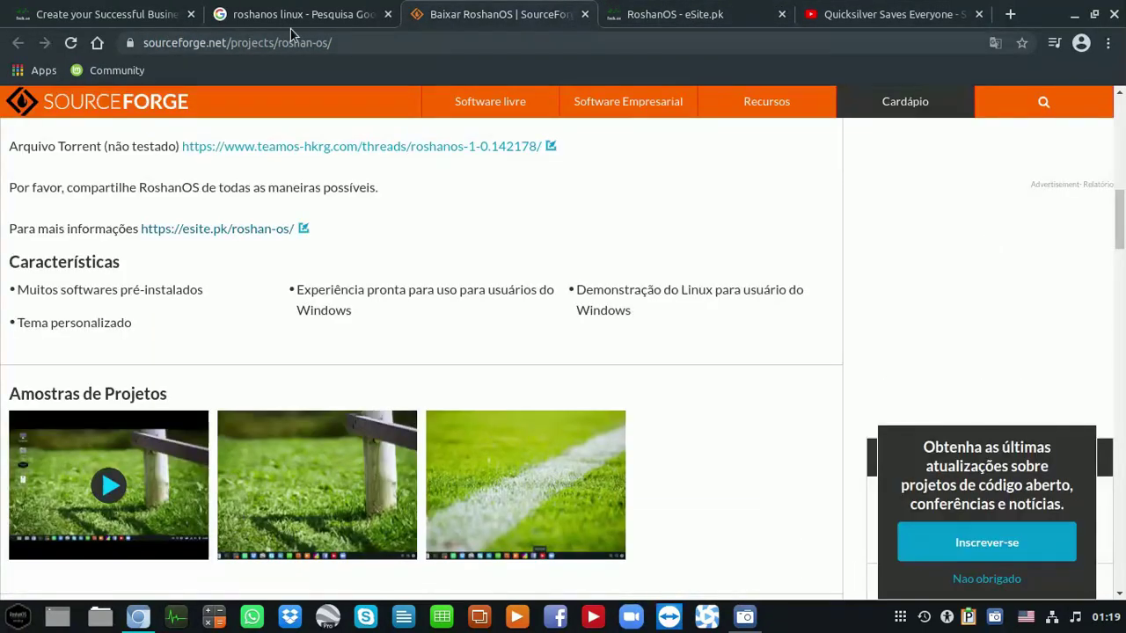
click(355, 43)
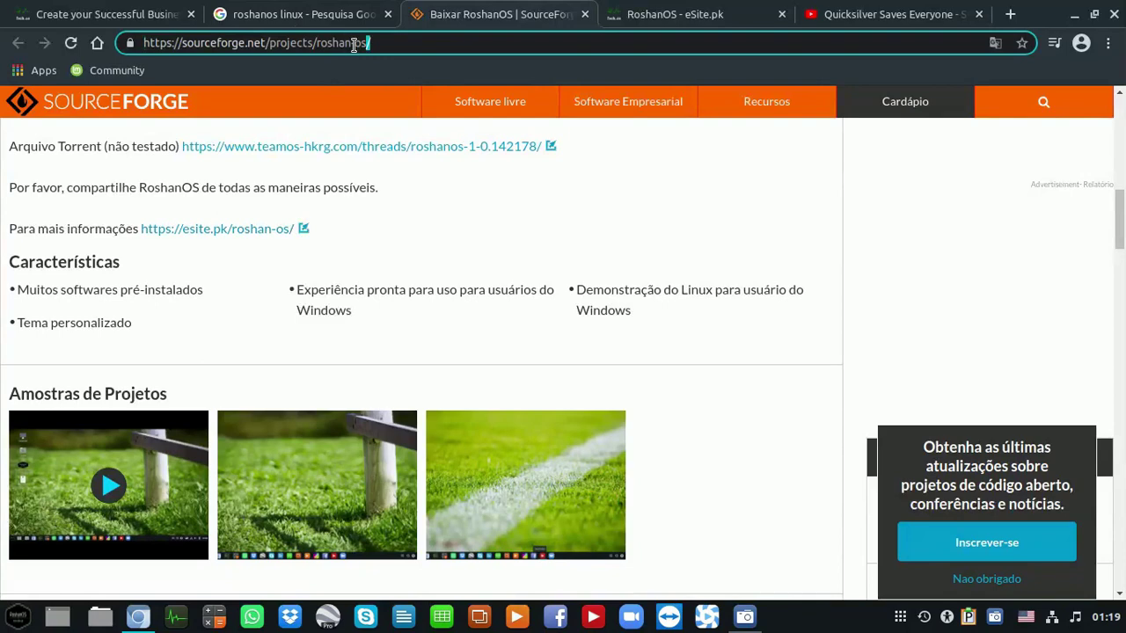
scroll(443, 256, up, 5)
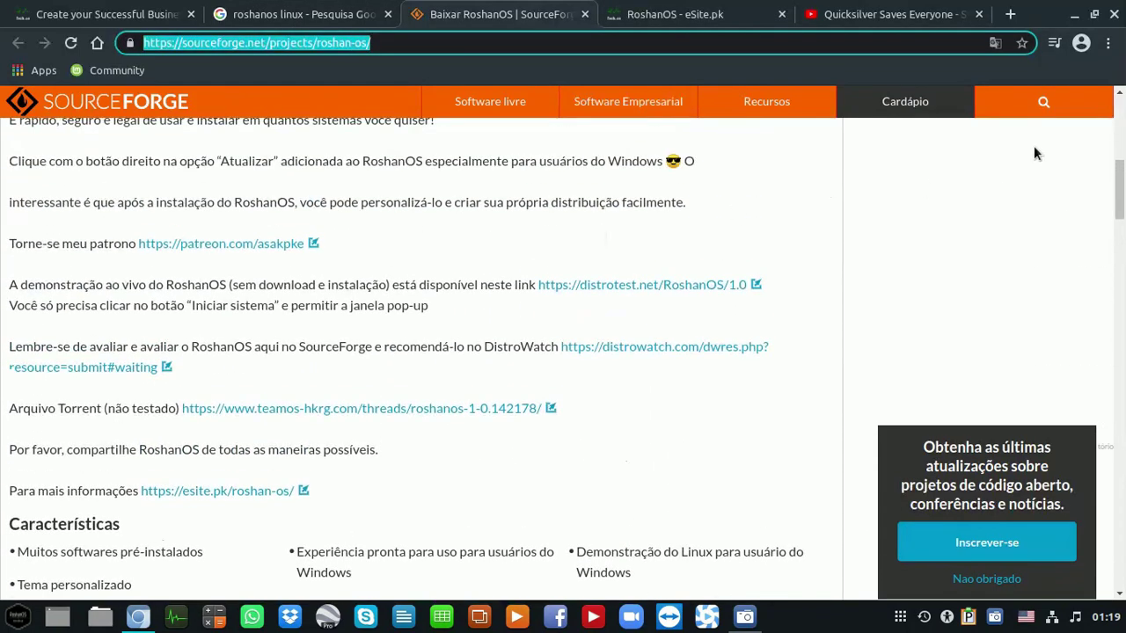
click(1114, 15)
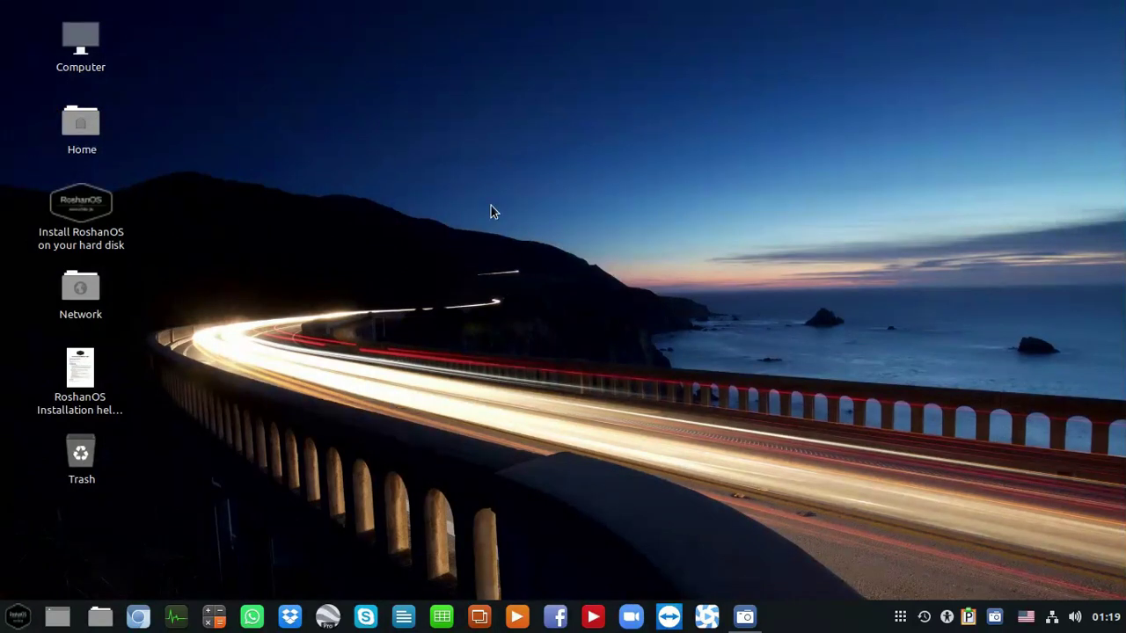
- Open the desktop background settings and browse the images in the Ulyssa collection
right_click(407, 126)
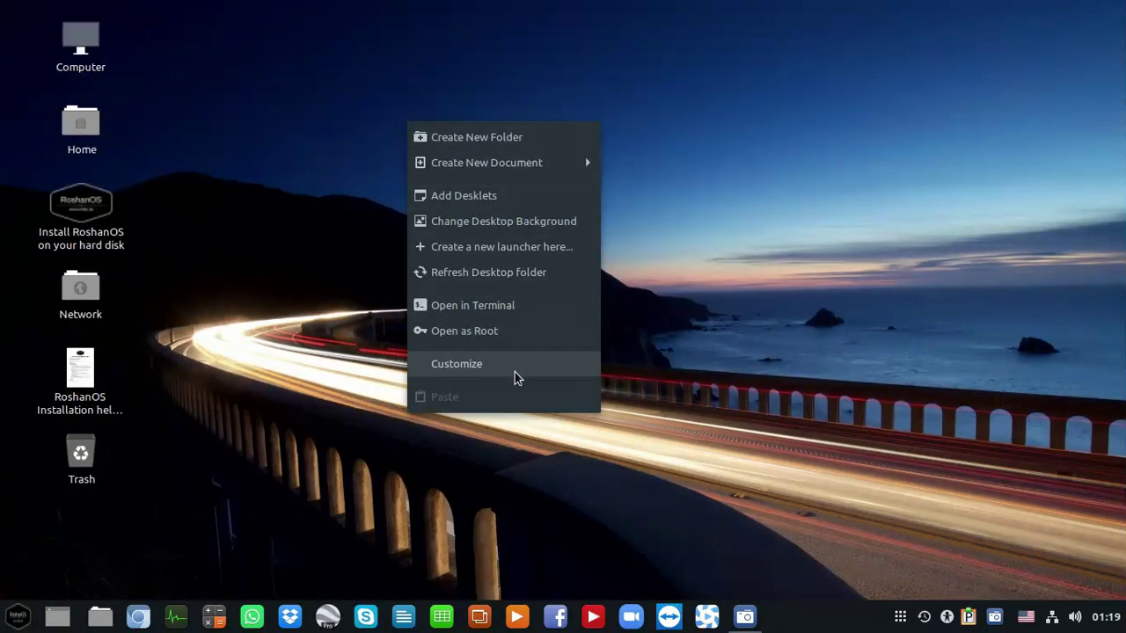
click(541, 227)
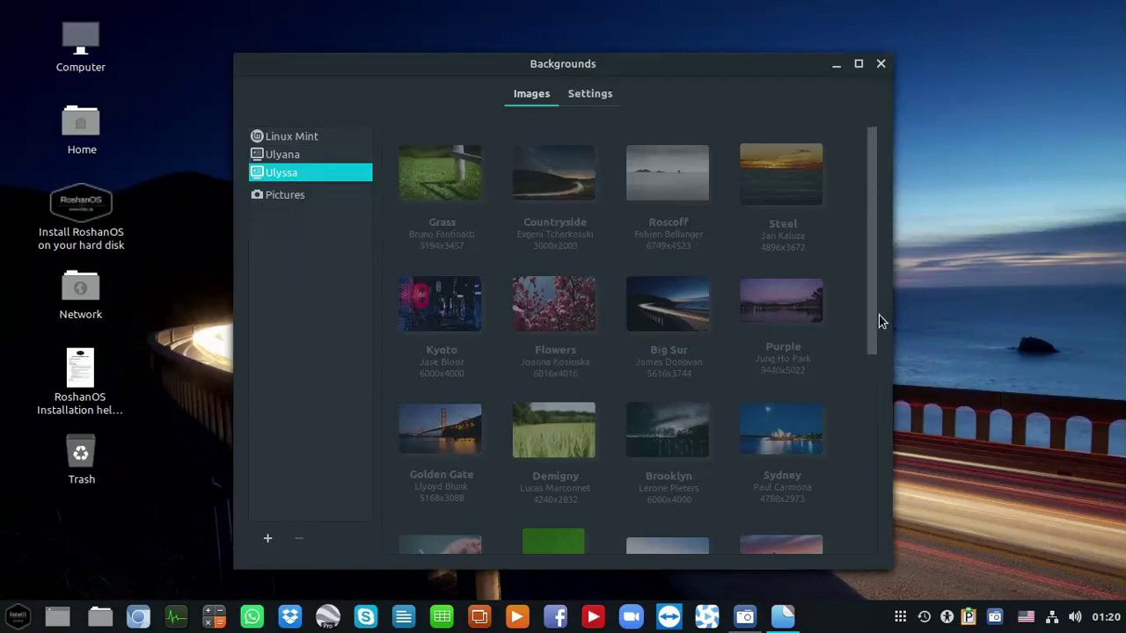
scroll(872, 422, down, 5)
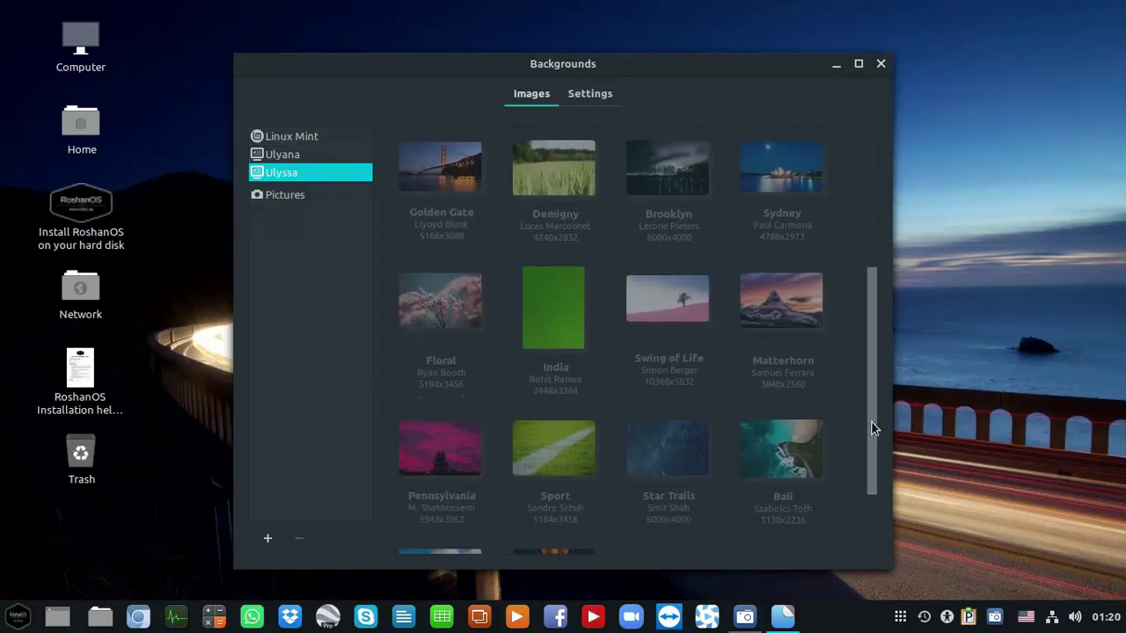
scroll(871, 422, up, 5)
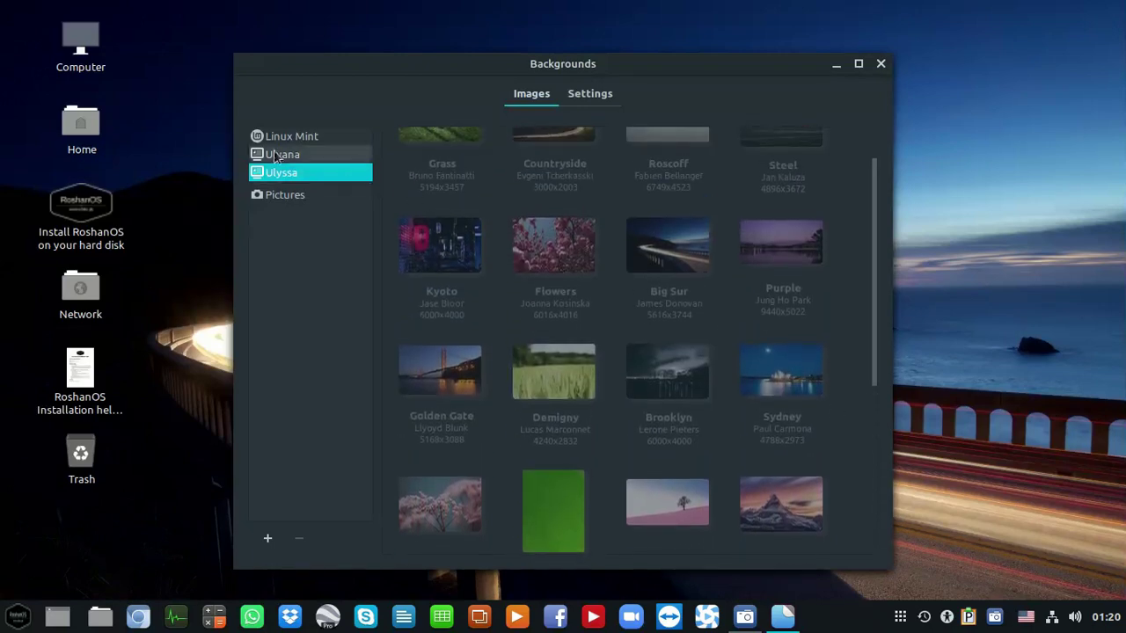
- Try the Linux Mint, Ulyana, Pictures and Ulyssa collections as the desktop background
click(257, 139)
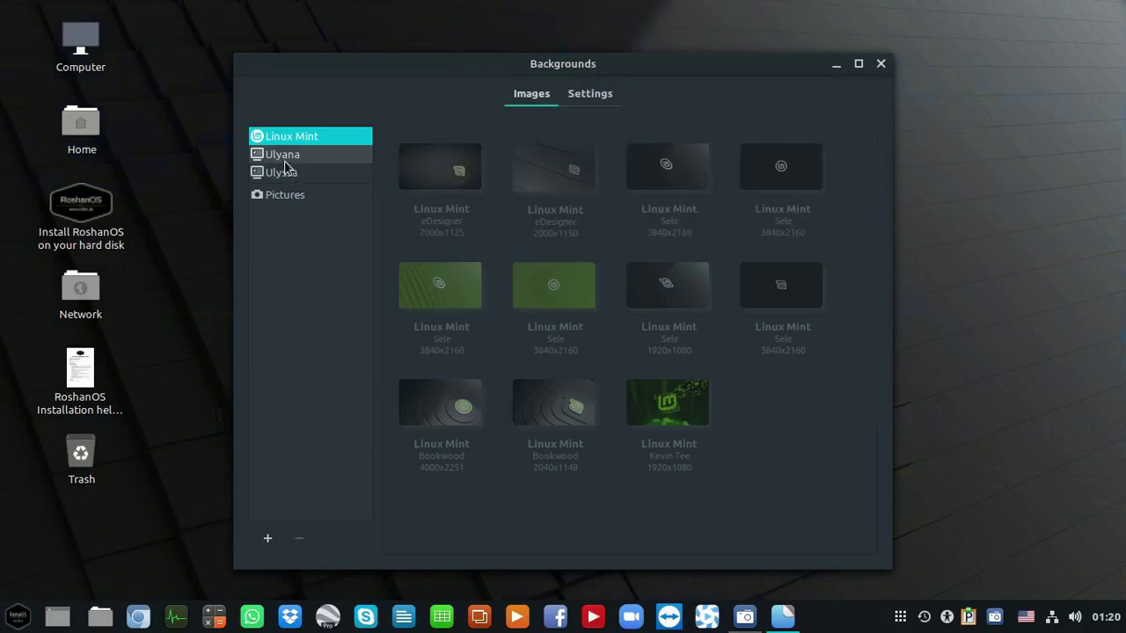
click(287, 162)
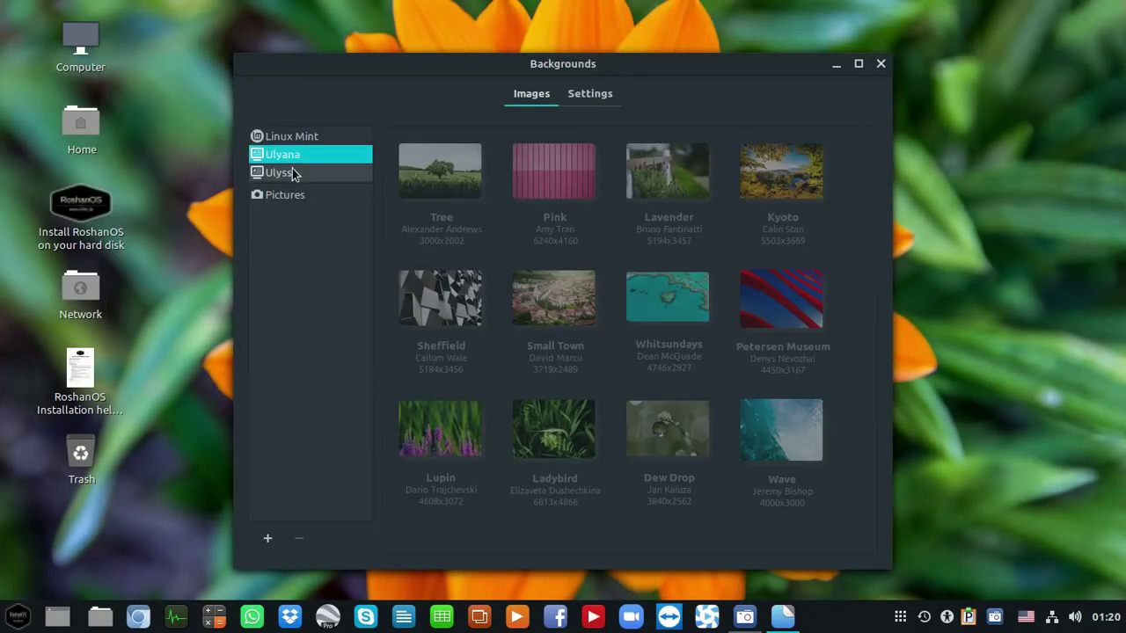
click(295, 198)
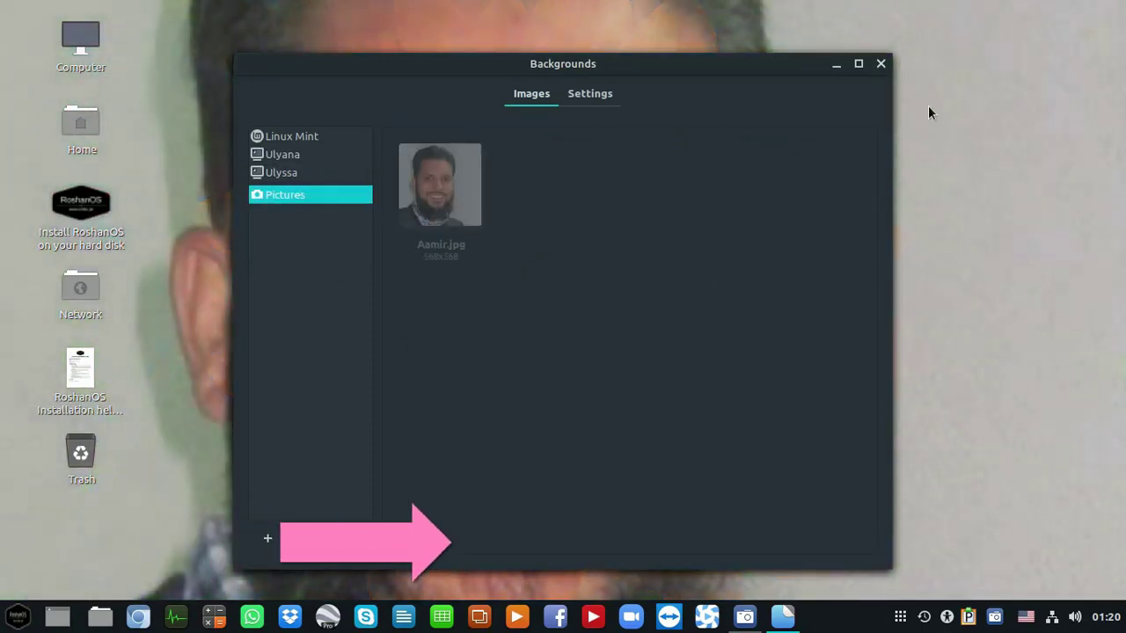
click(268, 173)
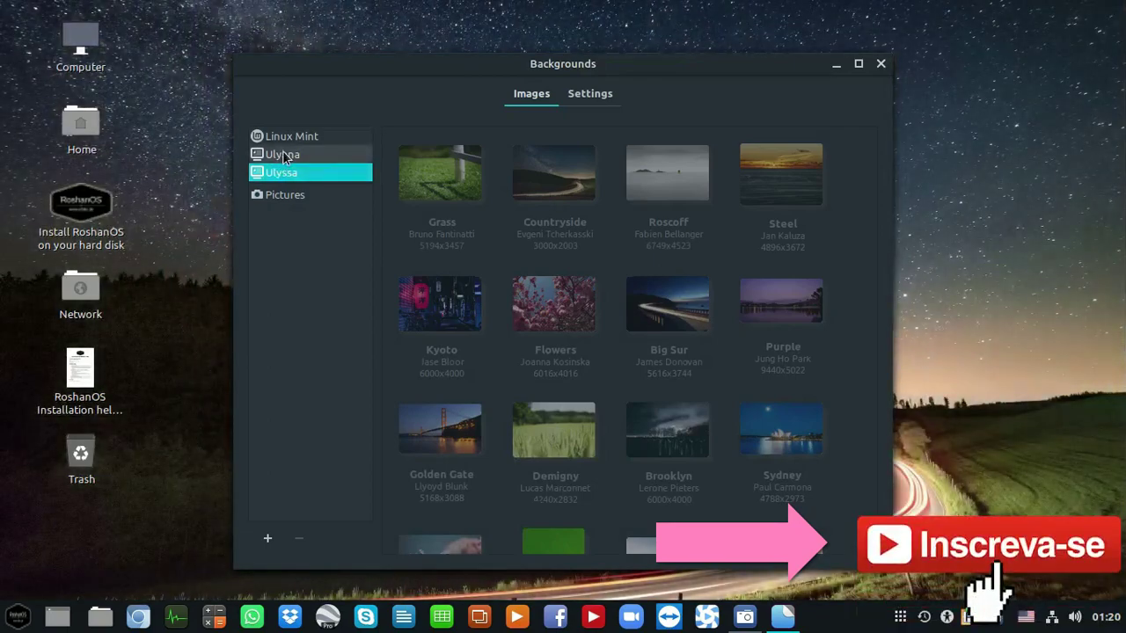
- Choose the Ulyana collection for the desktop background, browse its images, and open the slideshow and picture aspect settings
click(309, 155)
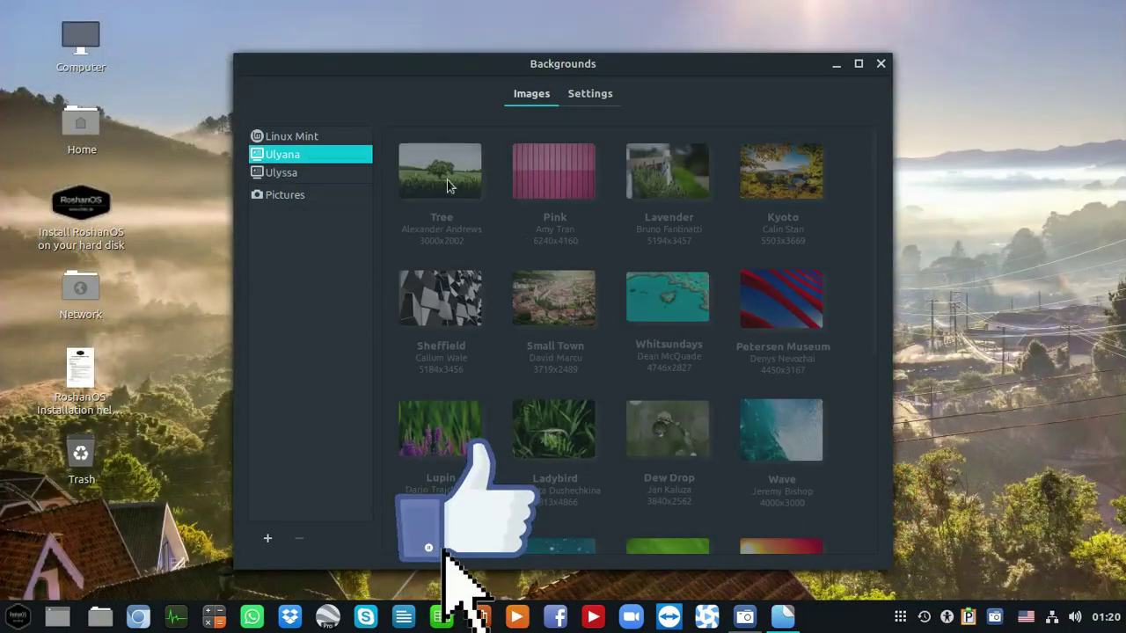
drag(870, 304, 874, 362)
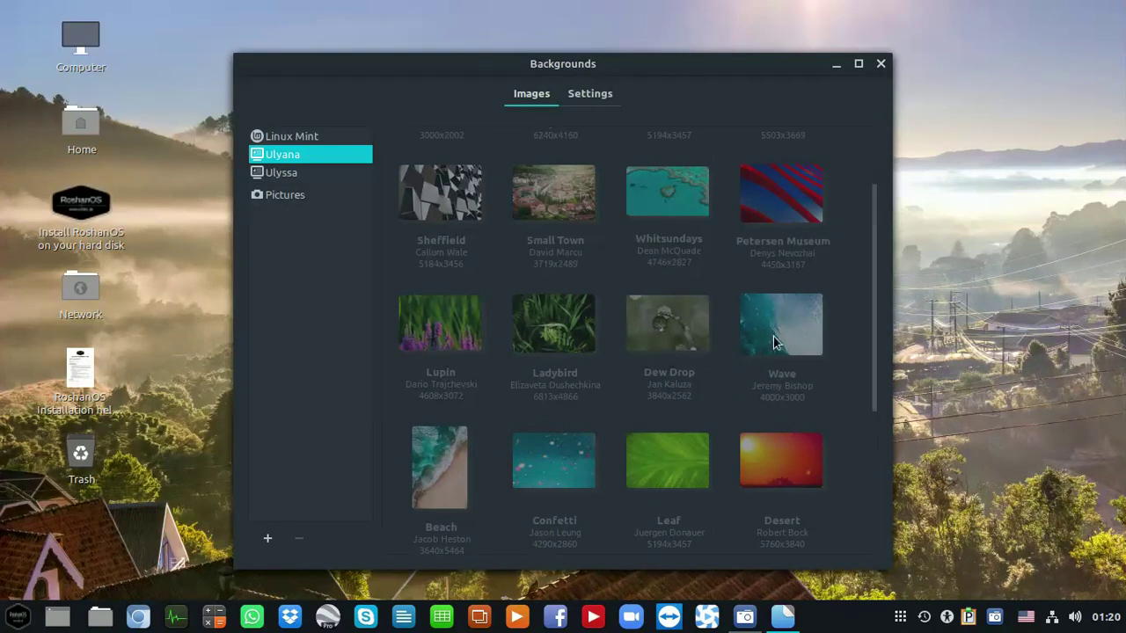
scroll(549, 256, up, 2)
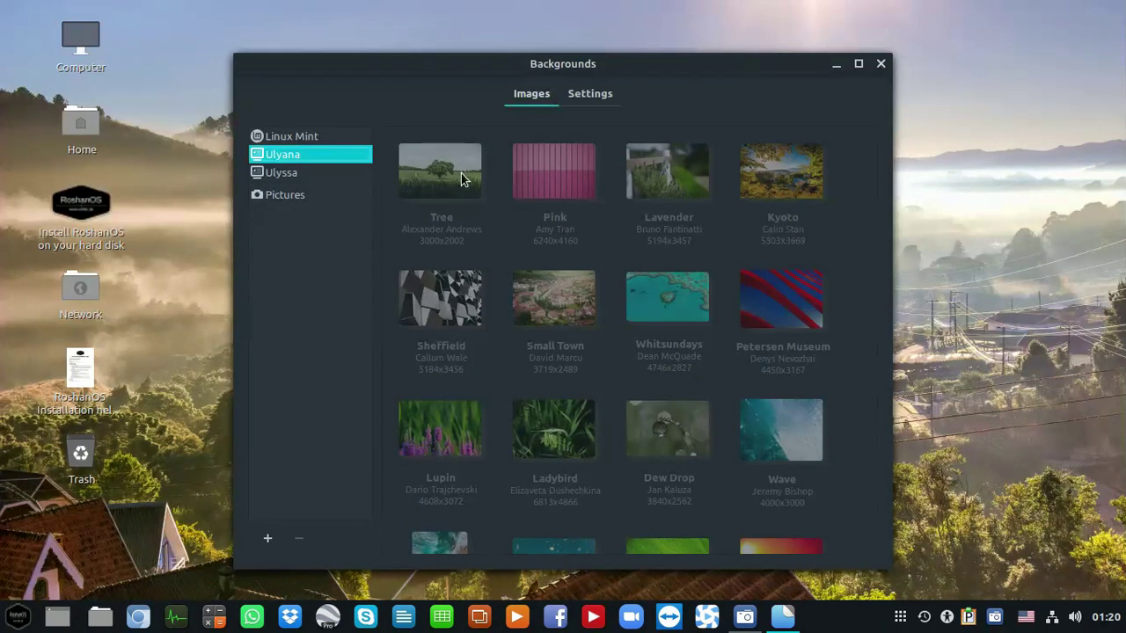
click(590, 96)
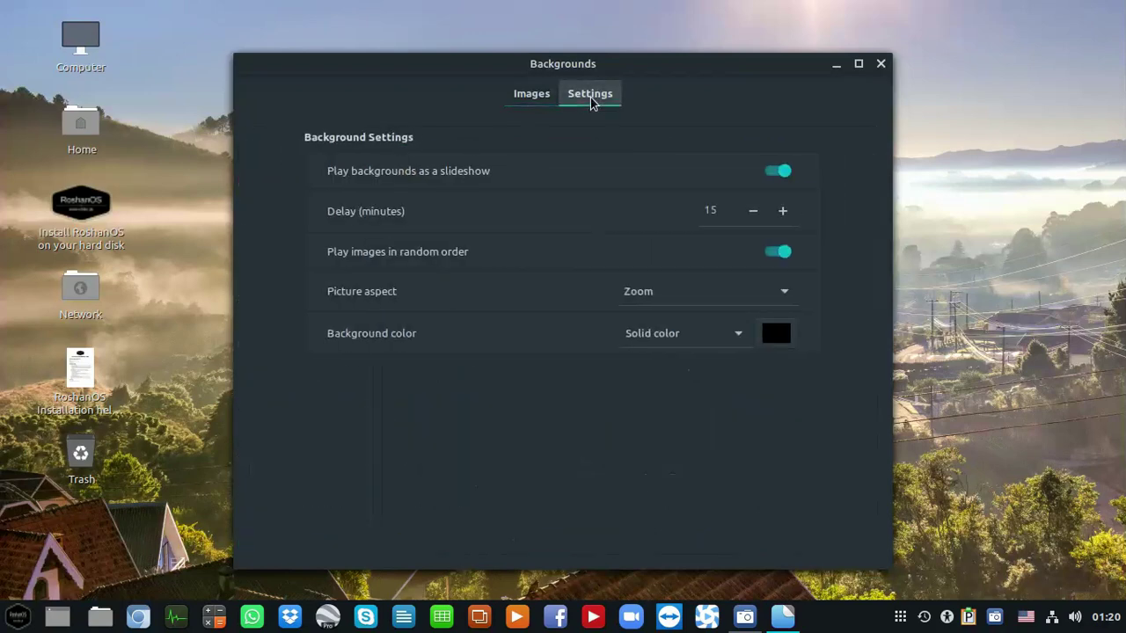
- Close the background settings and open the home folder in the file manager
click(881, 64)
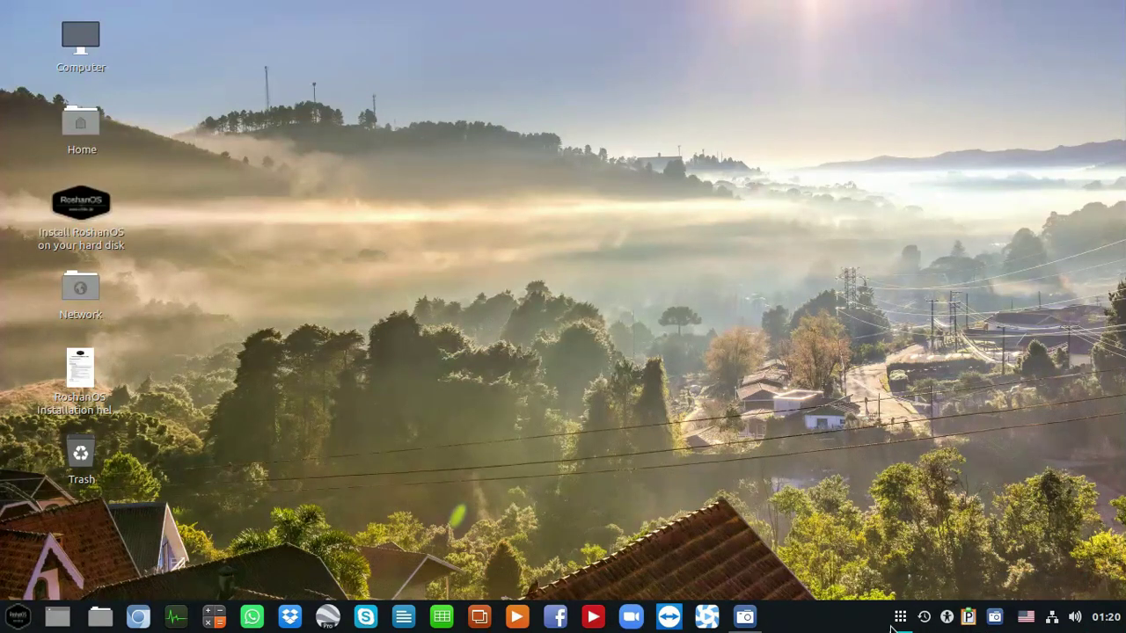
mouse_move(751, 627)
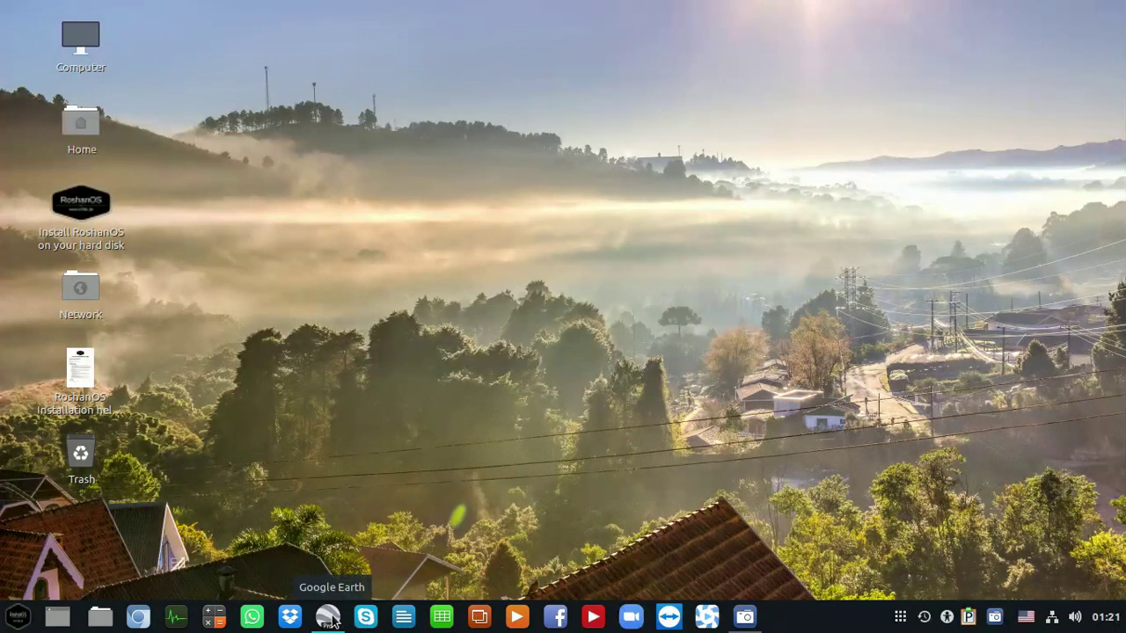
click(101, 619)
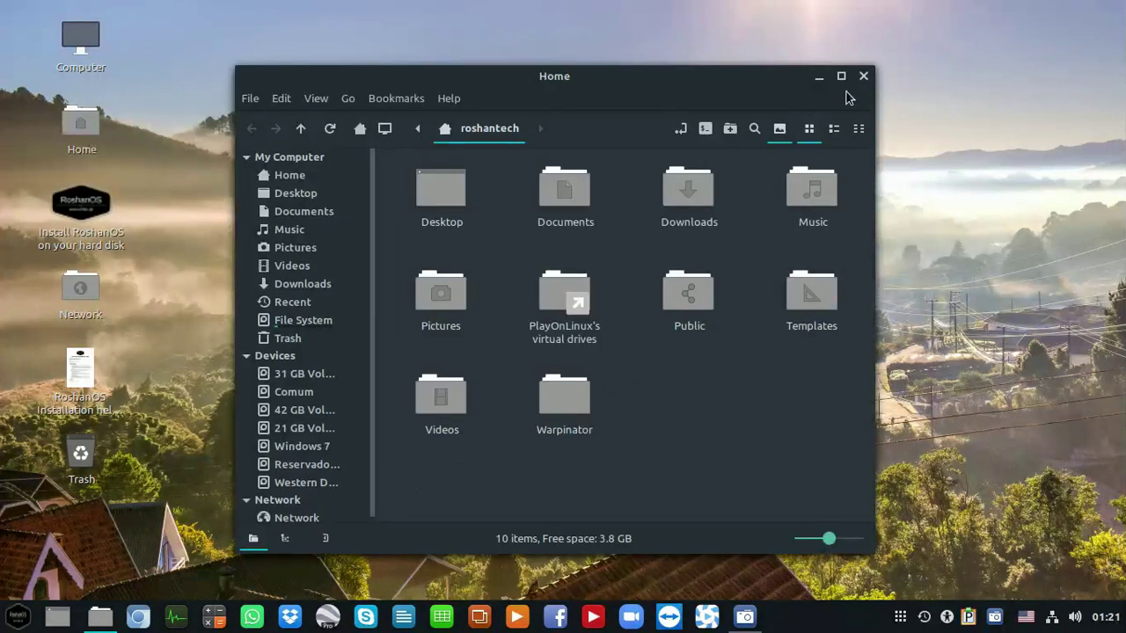
drag(722, 85, 701, 70)
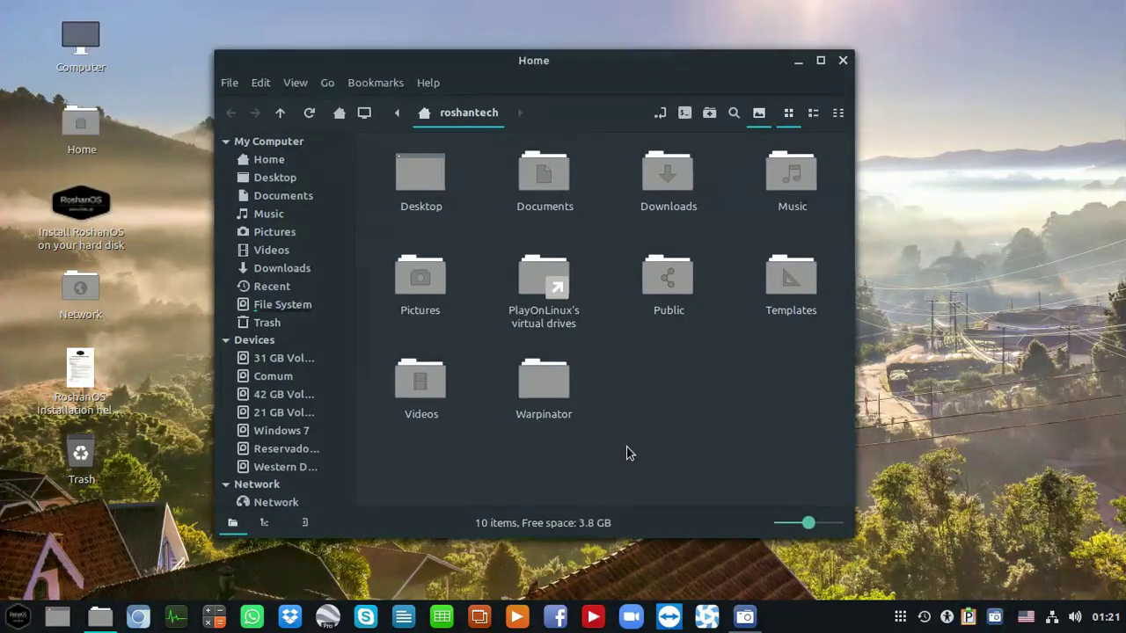
- Look inside the Videos folder and check the file manager's version information
double_click(421, 391)
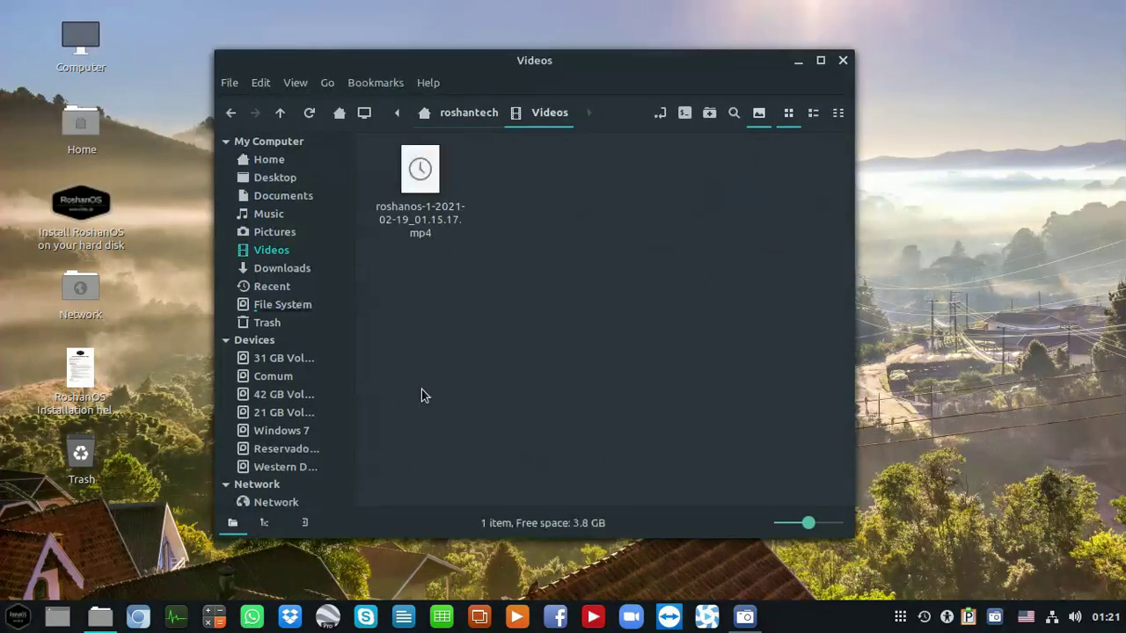
click(231, 112)
click(430, 85)
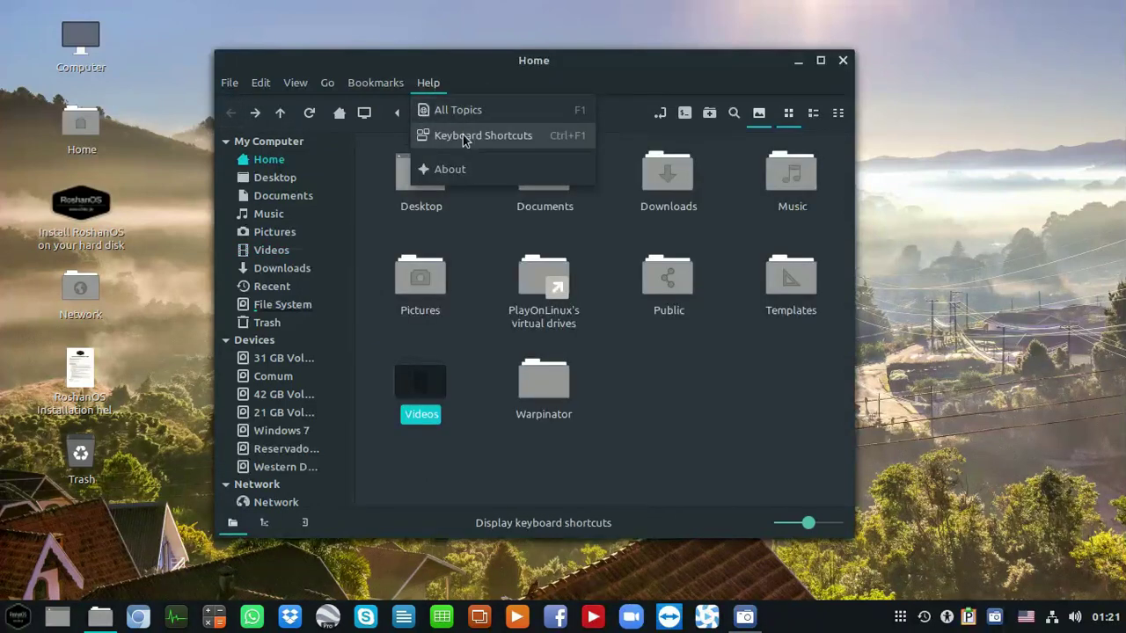
click(474, 168)
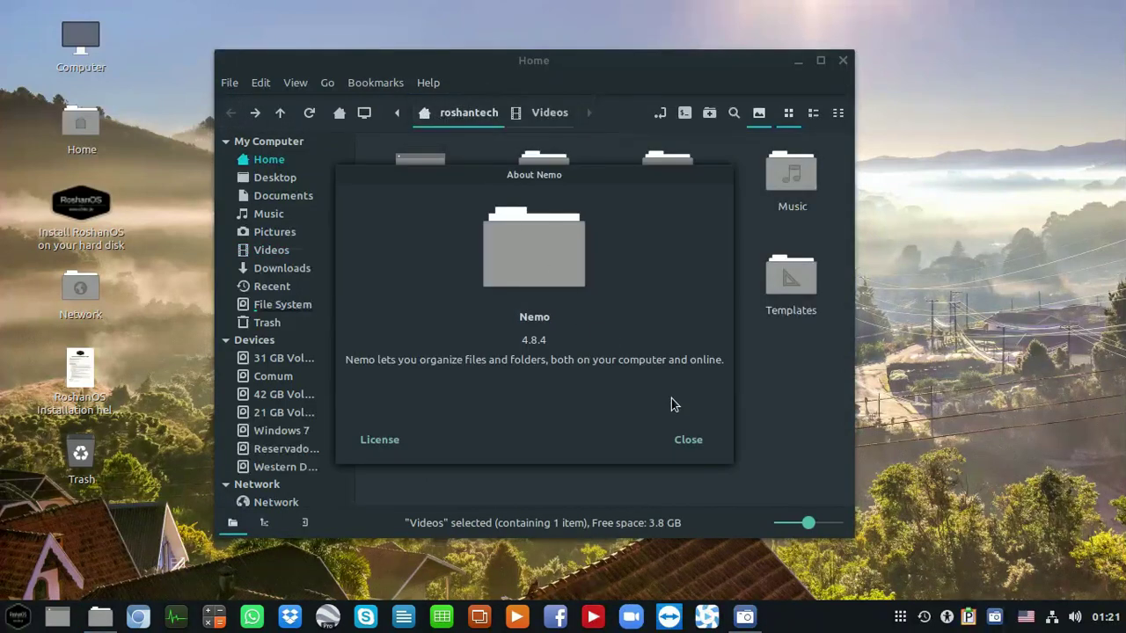
click(683, 440)
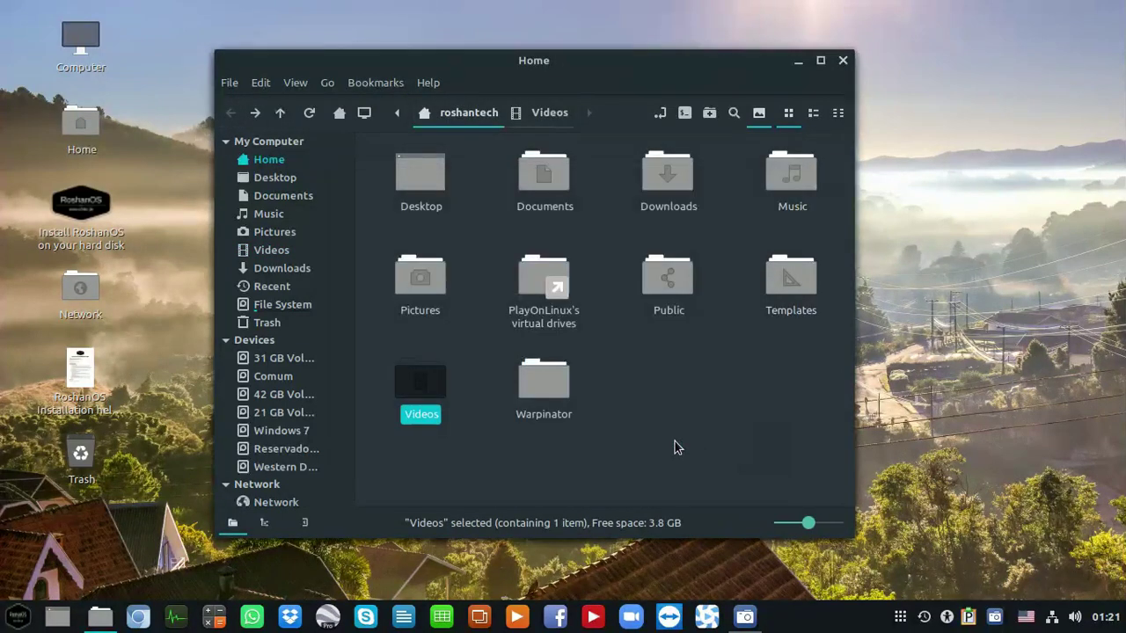
- Open the Western Digital drive, look inside its DVD 8 folder and return to the drive's root
click(294, 473)
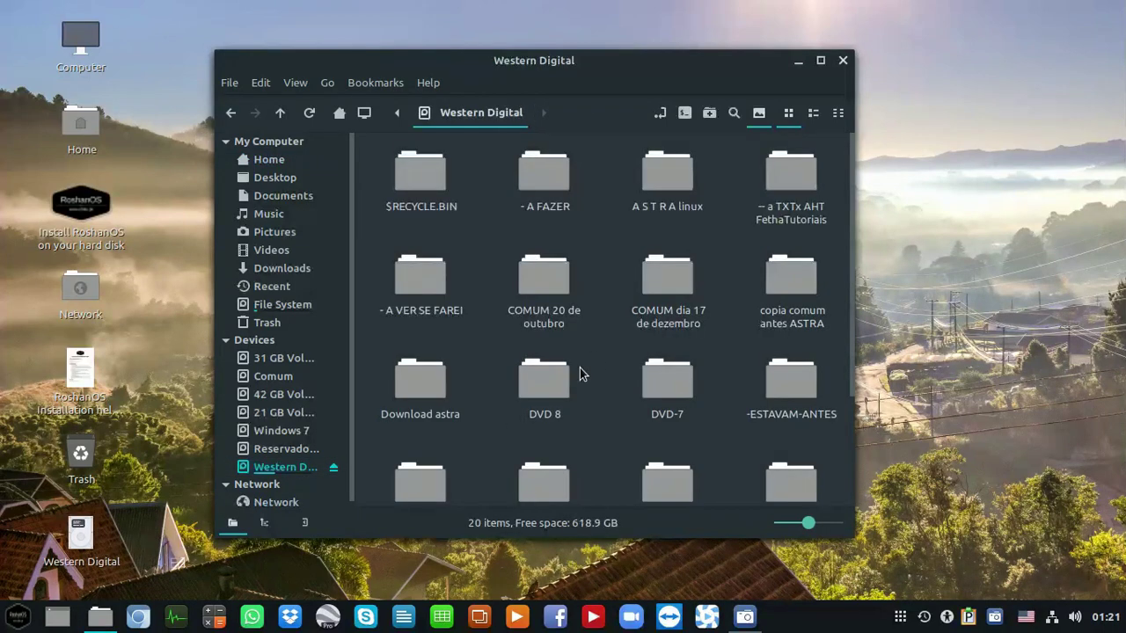
double_click(568, 376)
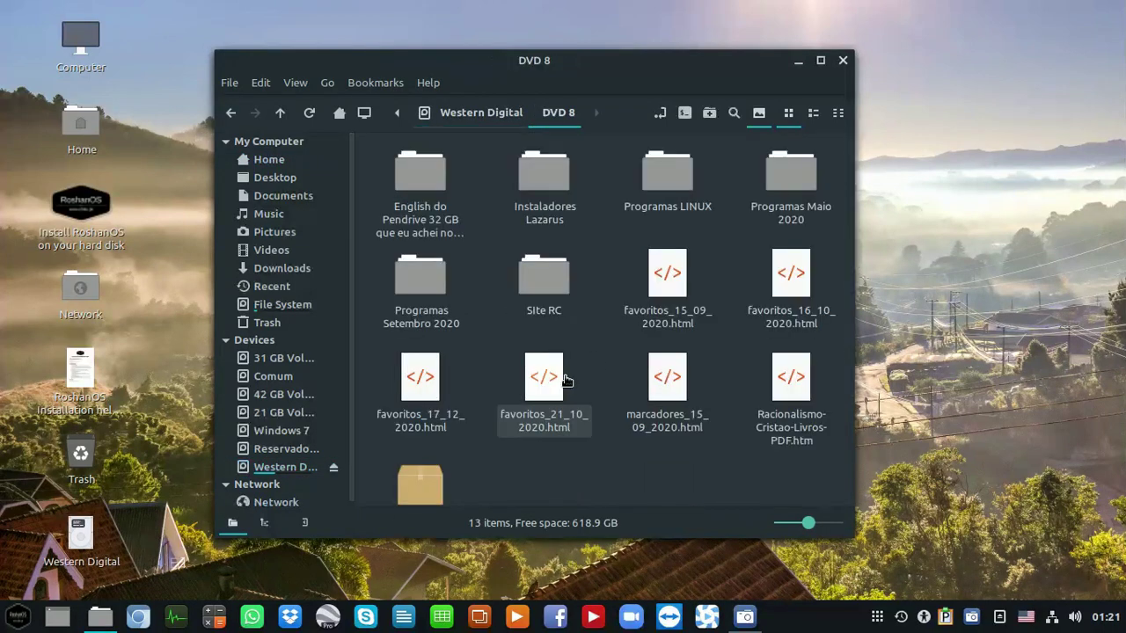
click(231, 113)
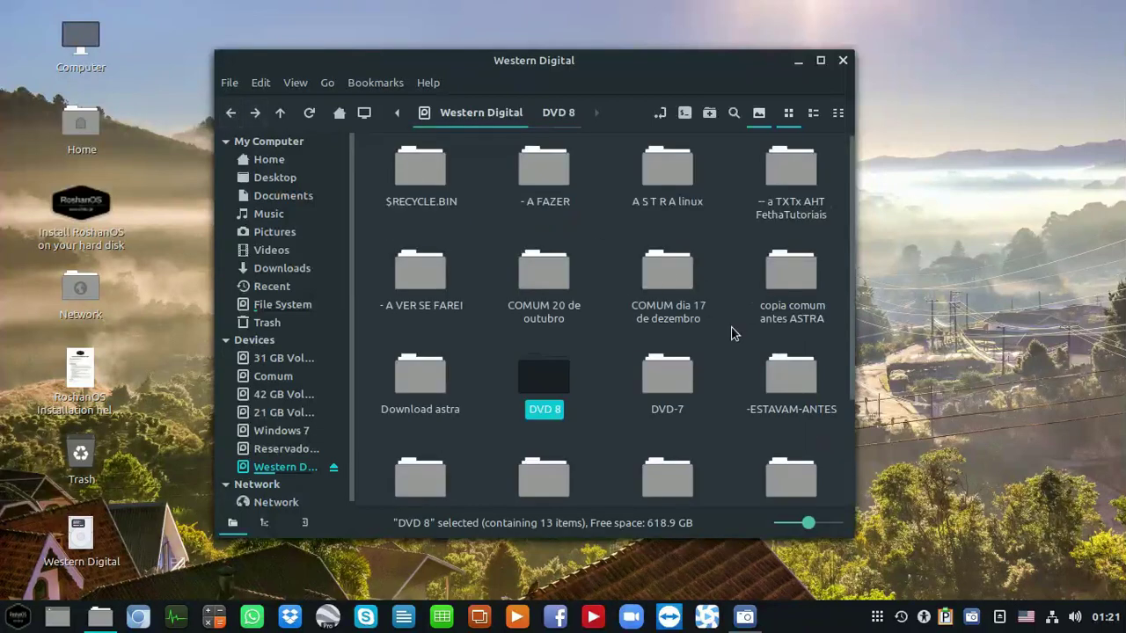
- Test launching the L64notepad application from the Western Digital drive, view its file commands and exit it
scroll(732, 335, down, 3)
click(683, 433)
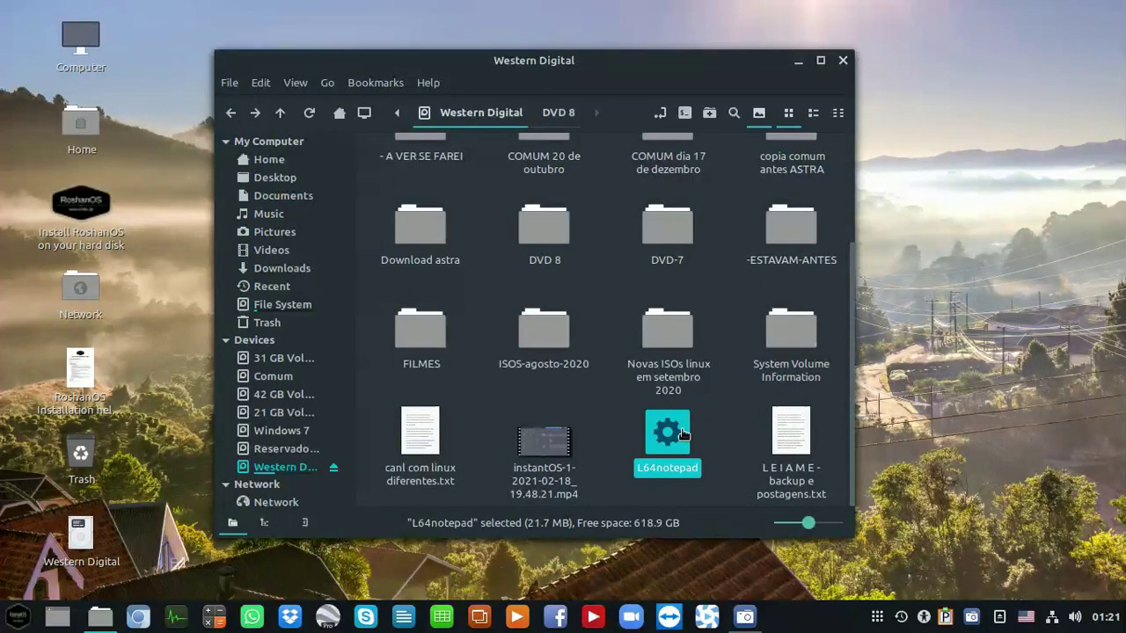
double_click(683, 433)
click(770, 37)
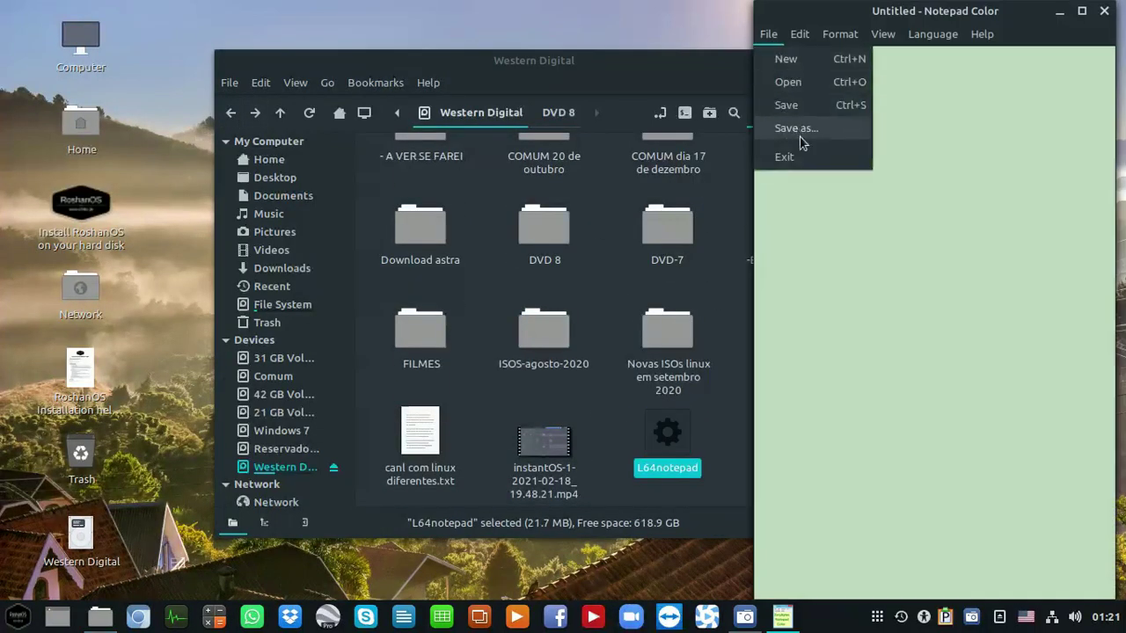
click(801, 153)
- Open the "- Emmabuntus" folder inside "-- a TXTx AHT FethaTutoriais" and FAZENDO on the Western Digital drive
scroll(603, 290, up, 3)
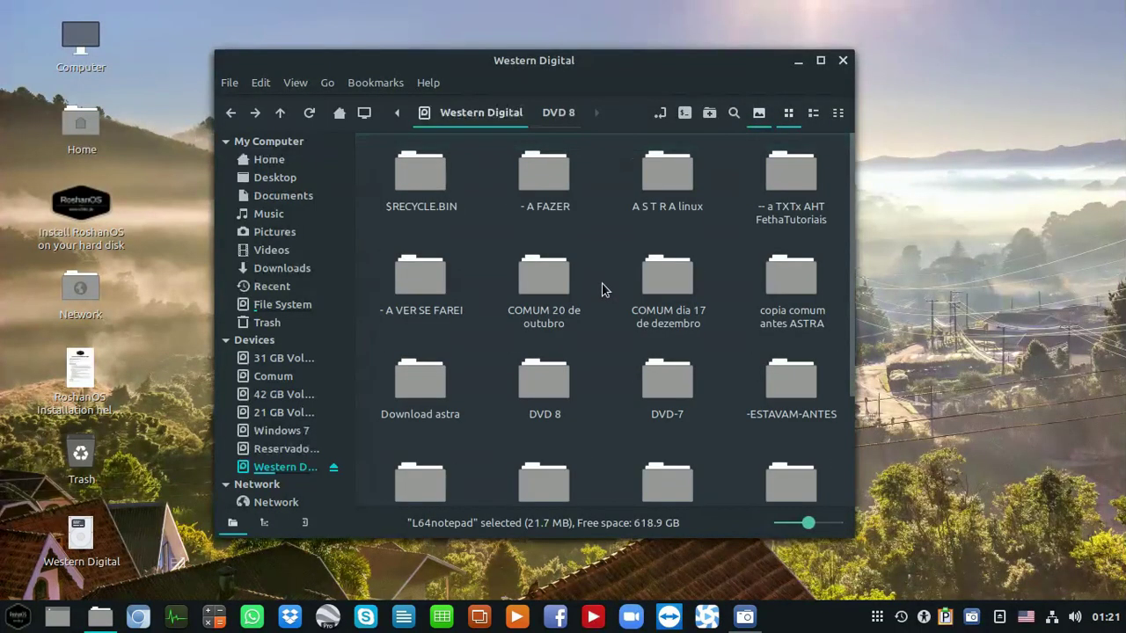
double_click(790, 180)
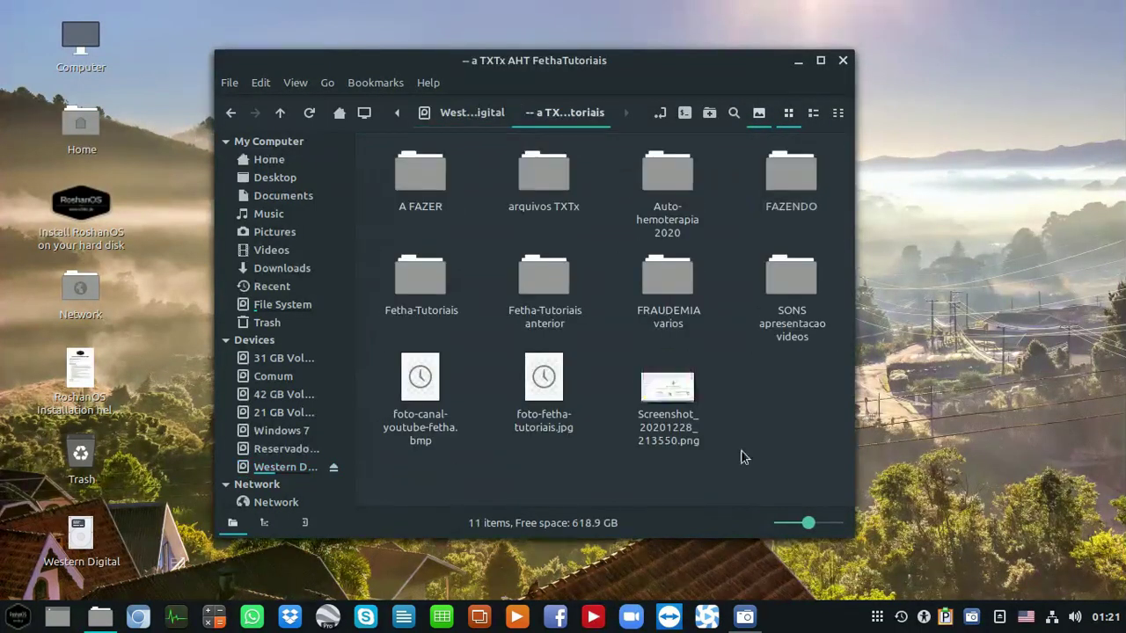
double_click(781, 176)
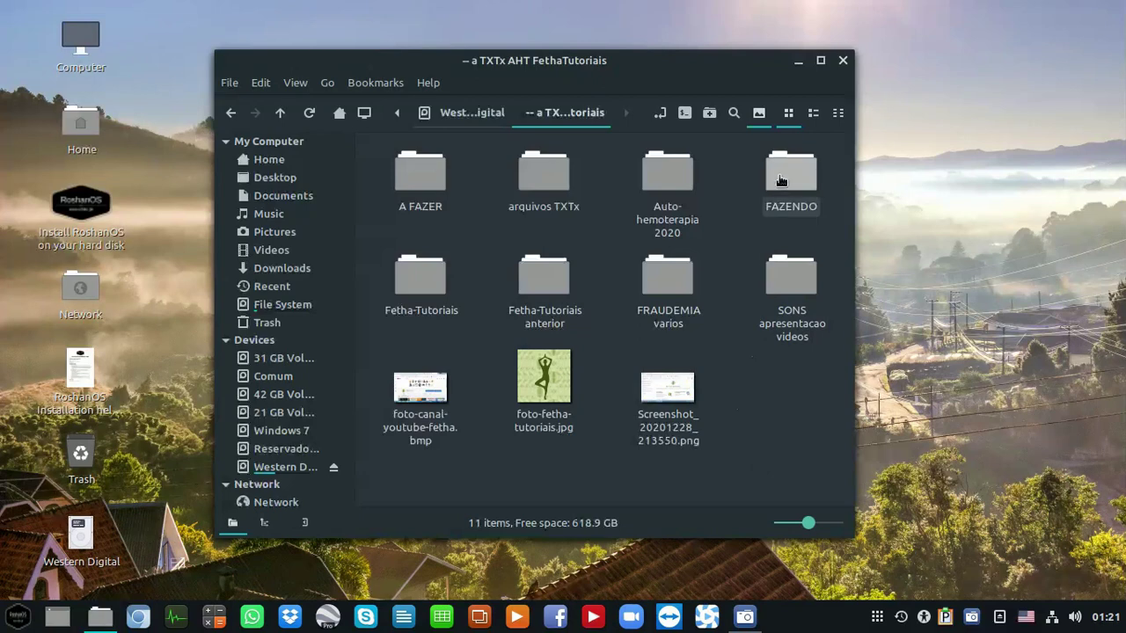
scroll(736, 352, down, 2)
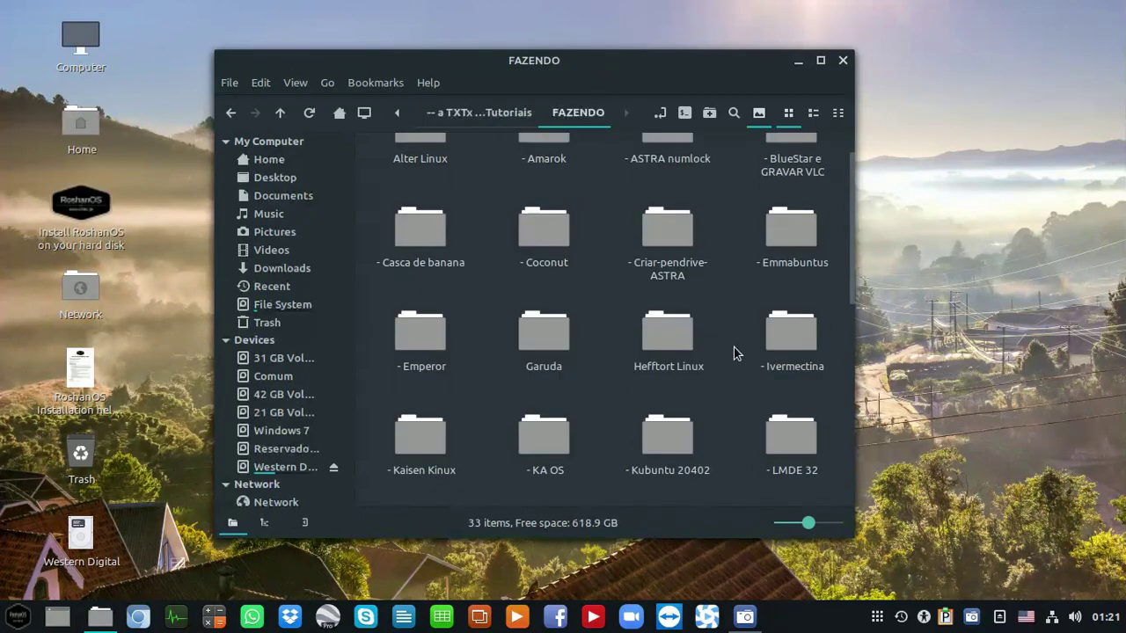
double_click(789, 189)
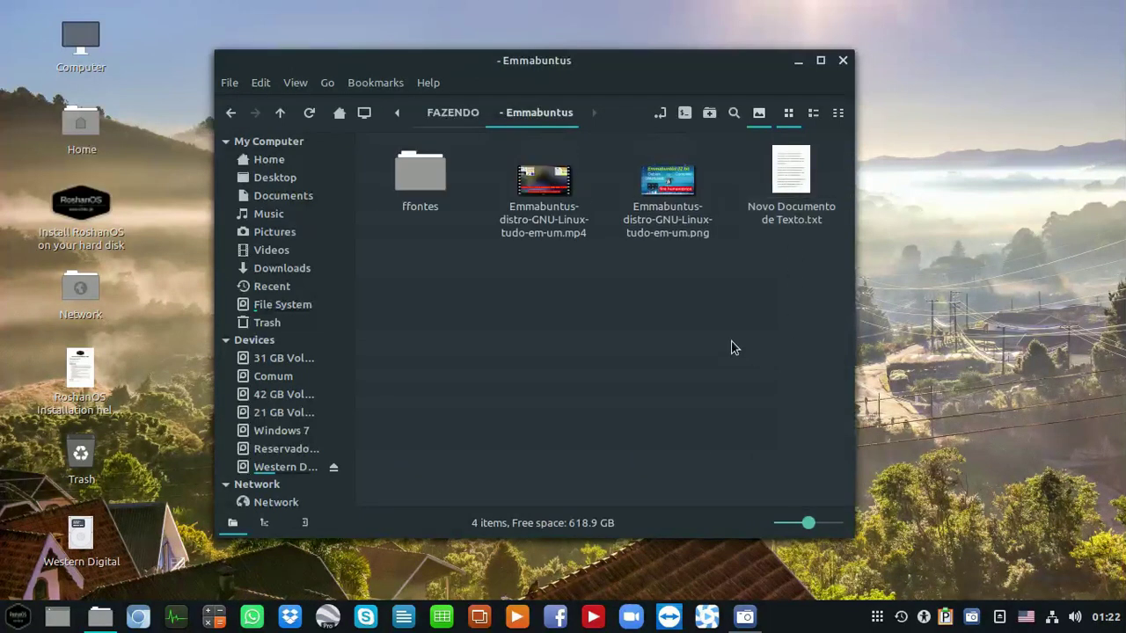
- View the image Emmabuntus-distro-GNU-Linux-tudo-em-um.png and close the image viewer
right_click(651, 191)
click(721, 122)
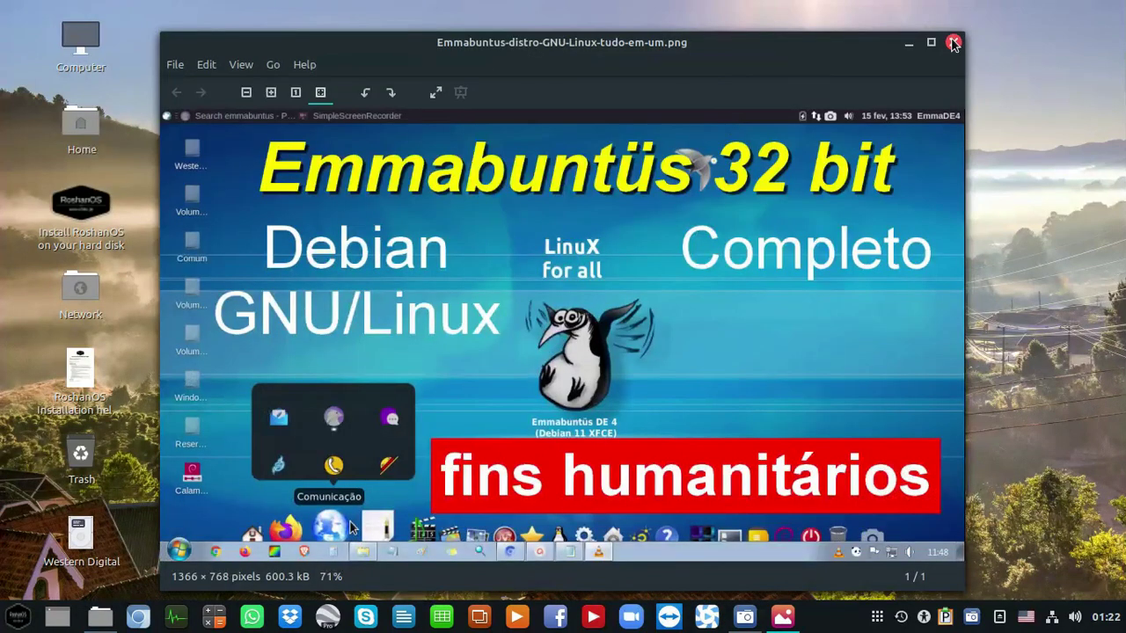
click(953, 42)
- Display the contents of Novo Documento de Texto.txt, check the text editor's version information and close the editor
double_click(783, 165)
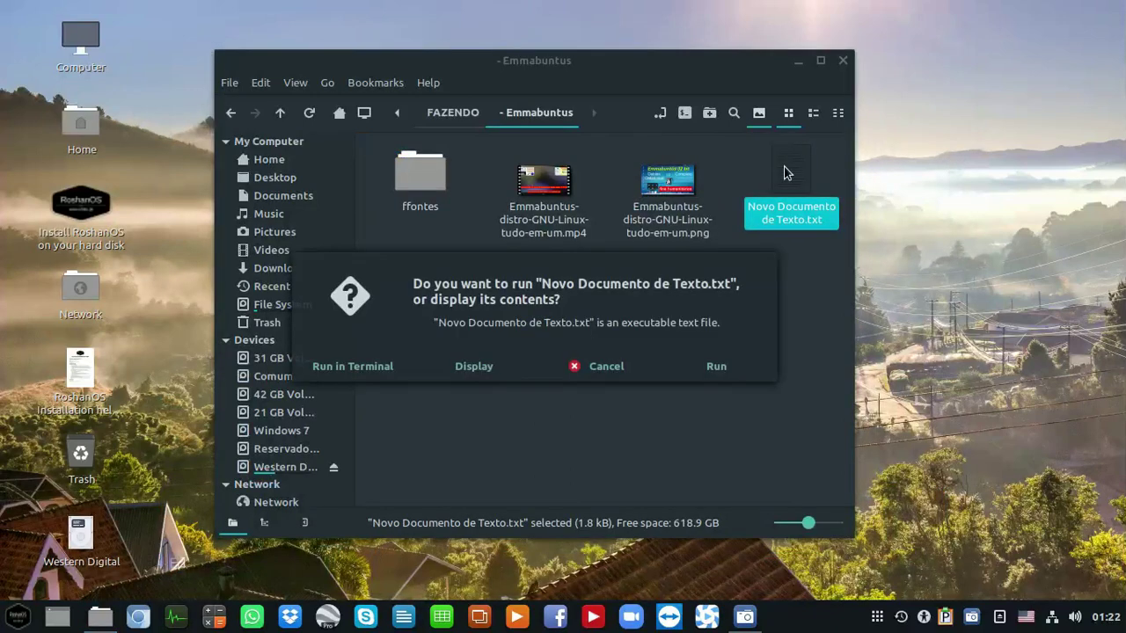
click(472, 373)
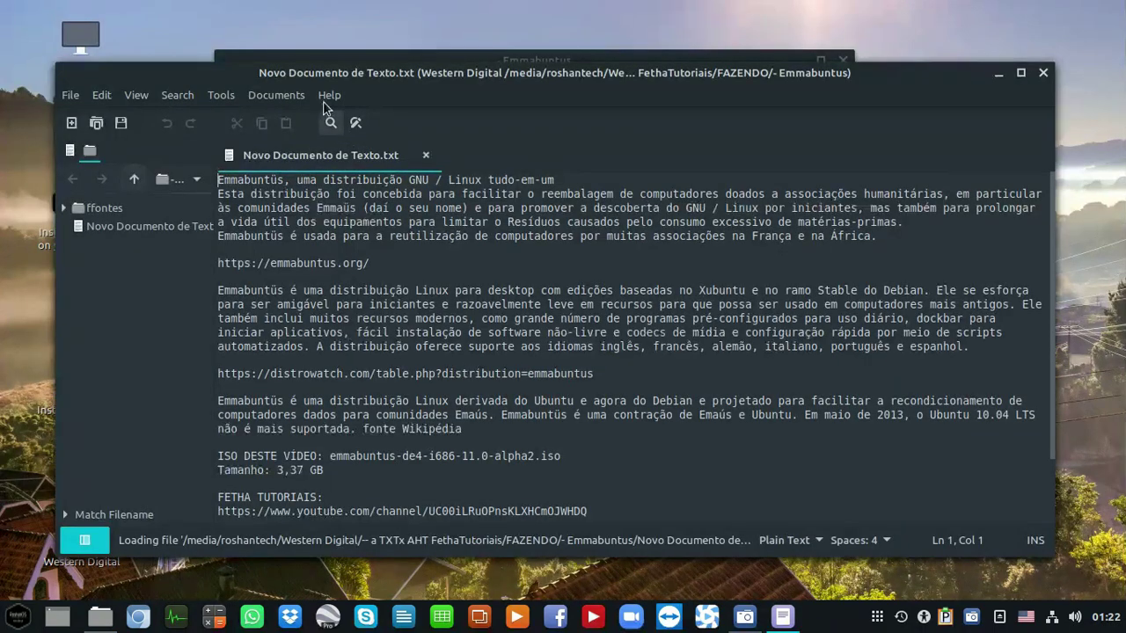
click(327, 97)
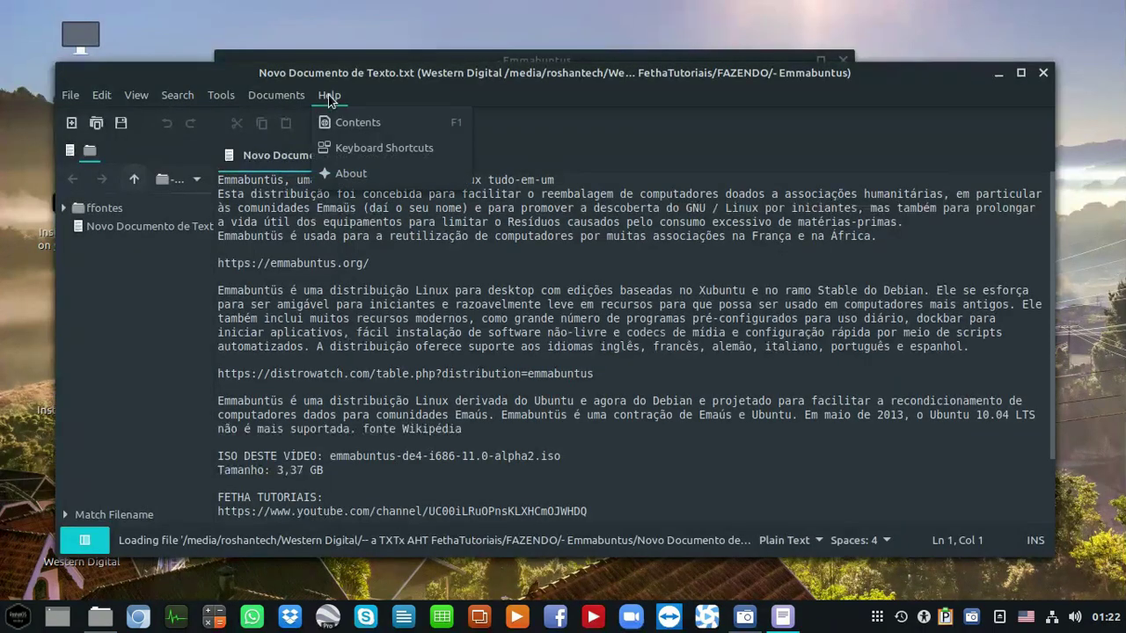
click(361, 167)
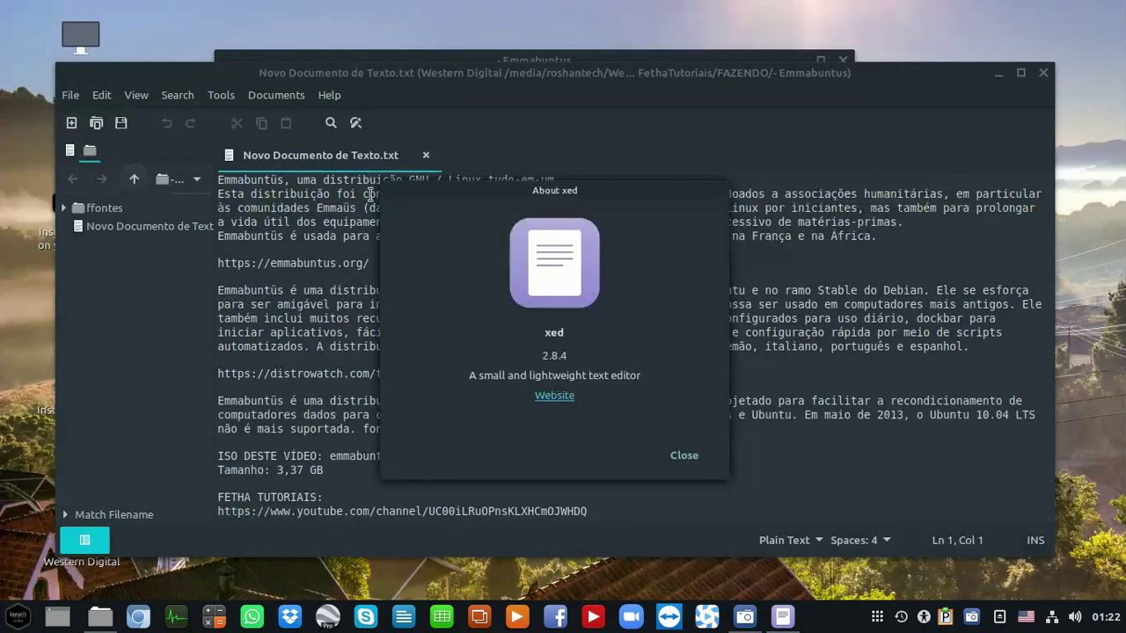
click(682, 455)
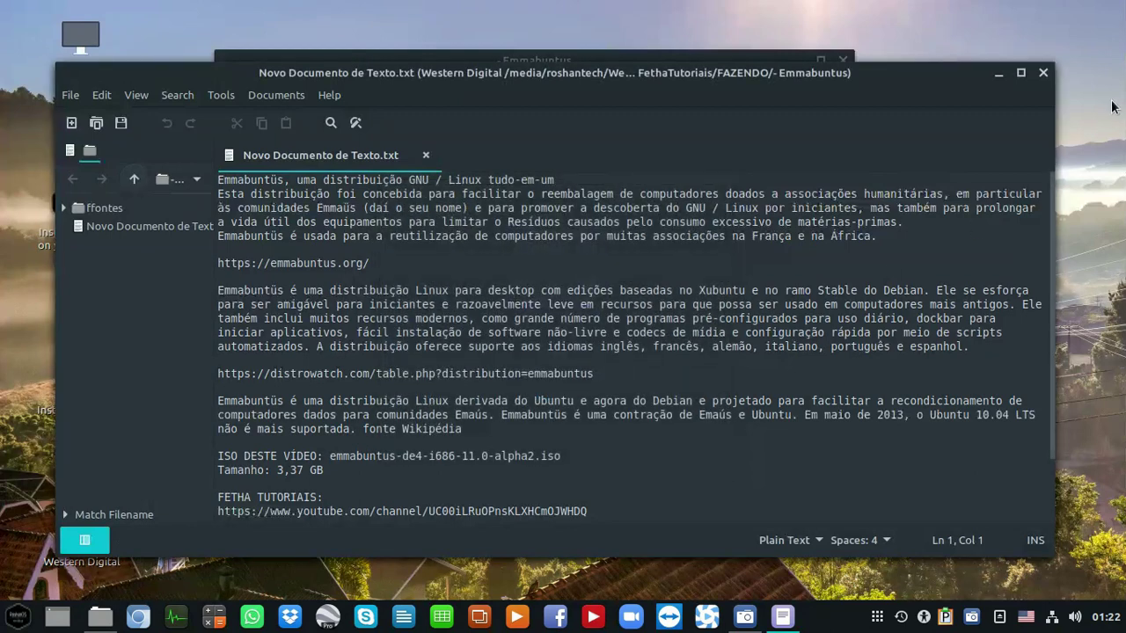
click(1042, 73)
- Test playback of Emmabuntus-distro-GNU-Linux-tudo-em-um.mp4 in VLC media player, and close the player and the file manager
click(540, 226)
right_click(542, 213)
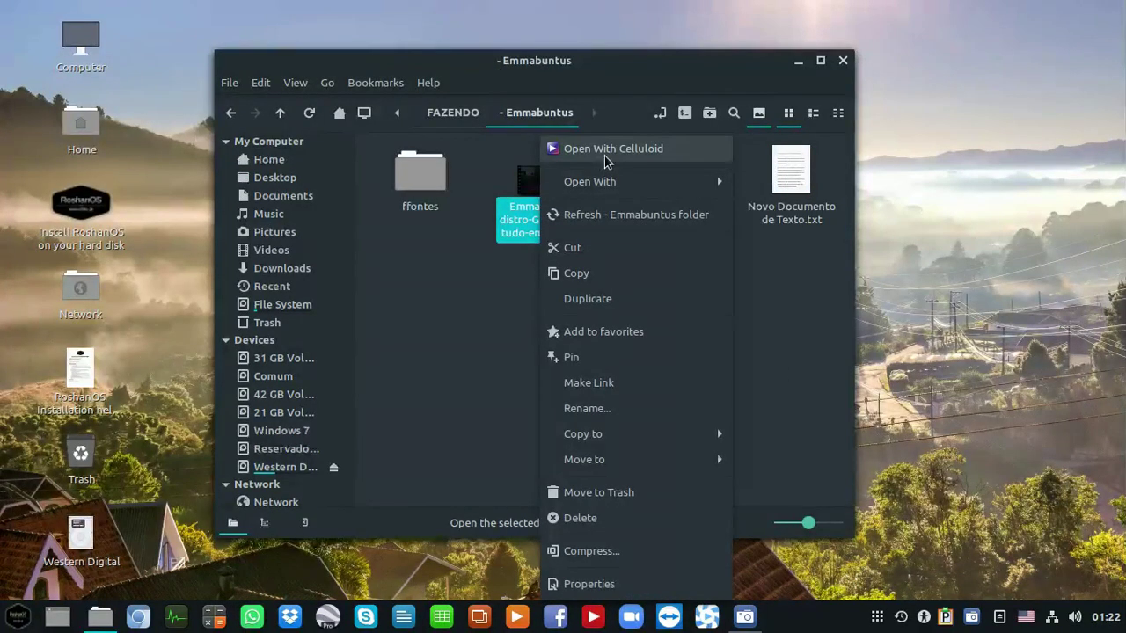
mouse_move(607, 183)
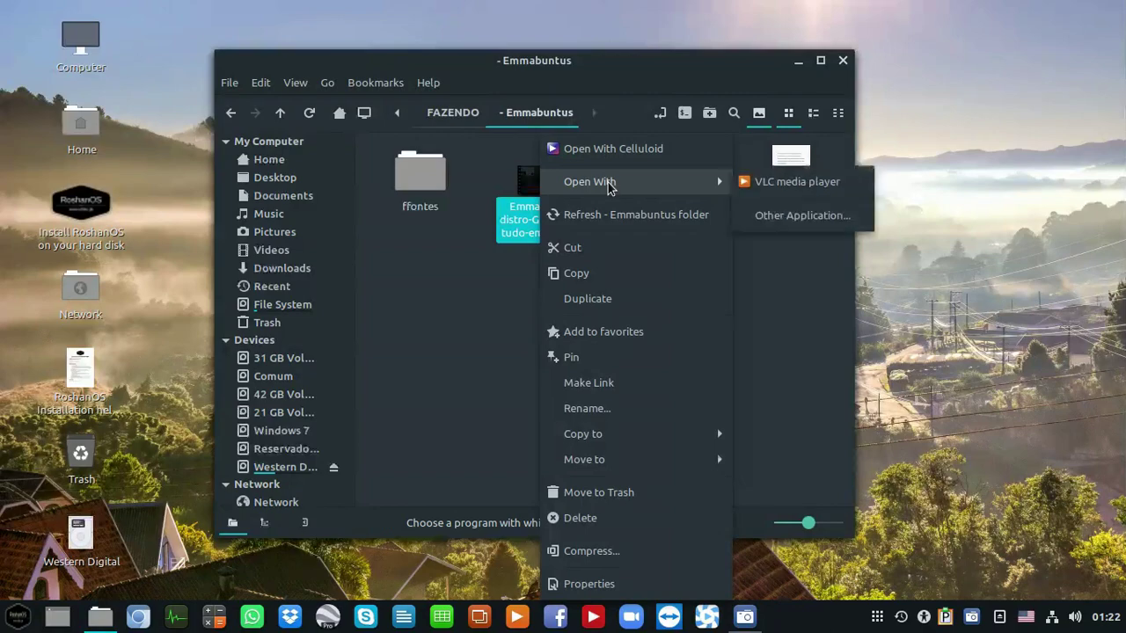
click(798, 189)
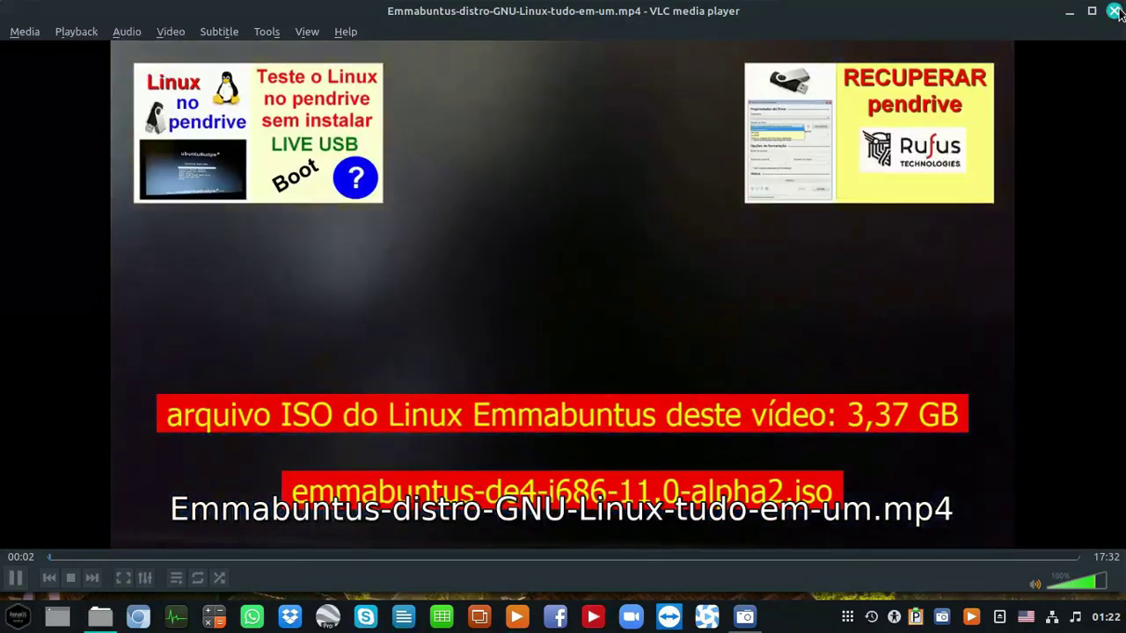
click(1115, 11)
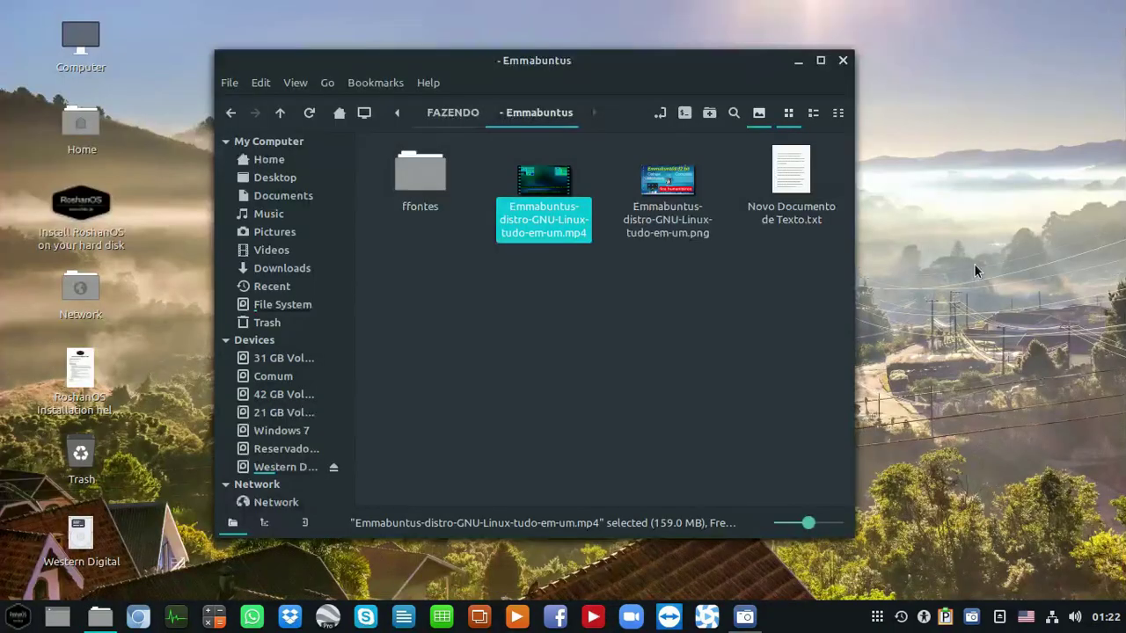
click(842, 61)
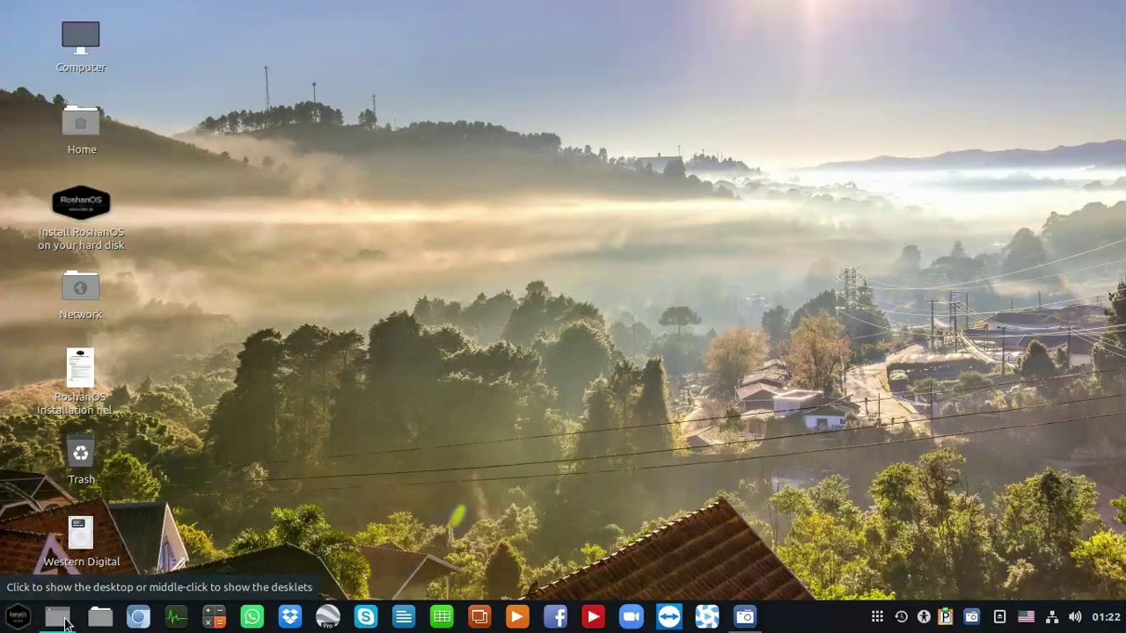
- Browse the application categories and open System Info from the Preferences category to examine the system details
click(19, 618)
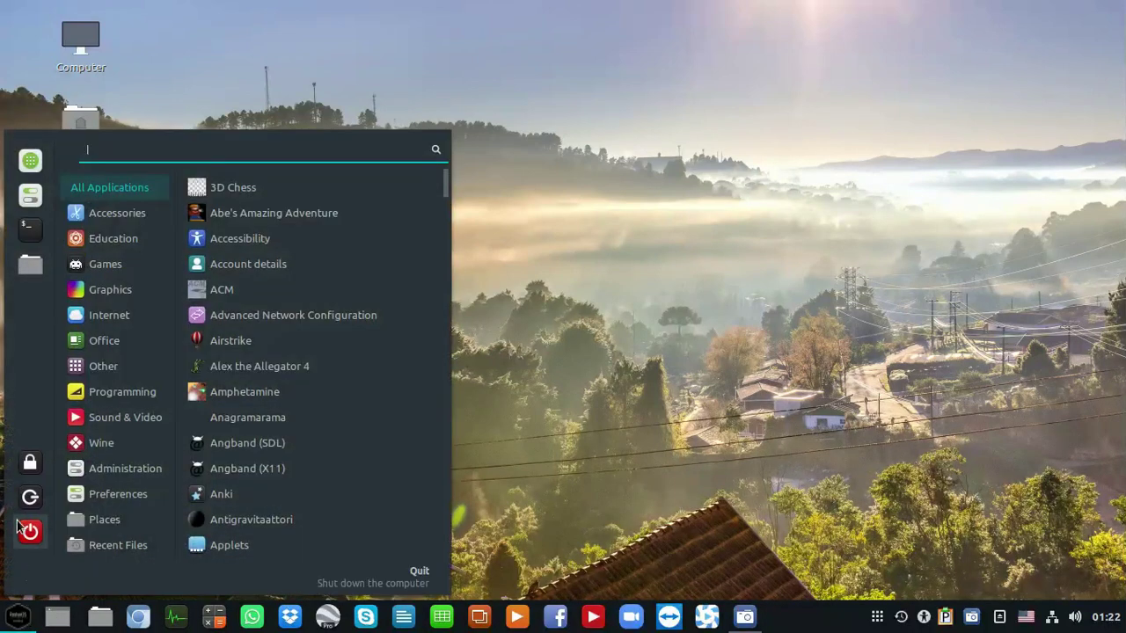
mouse_move(151, 213)
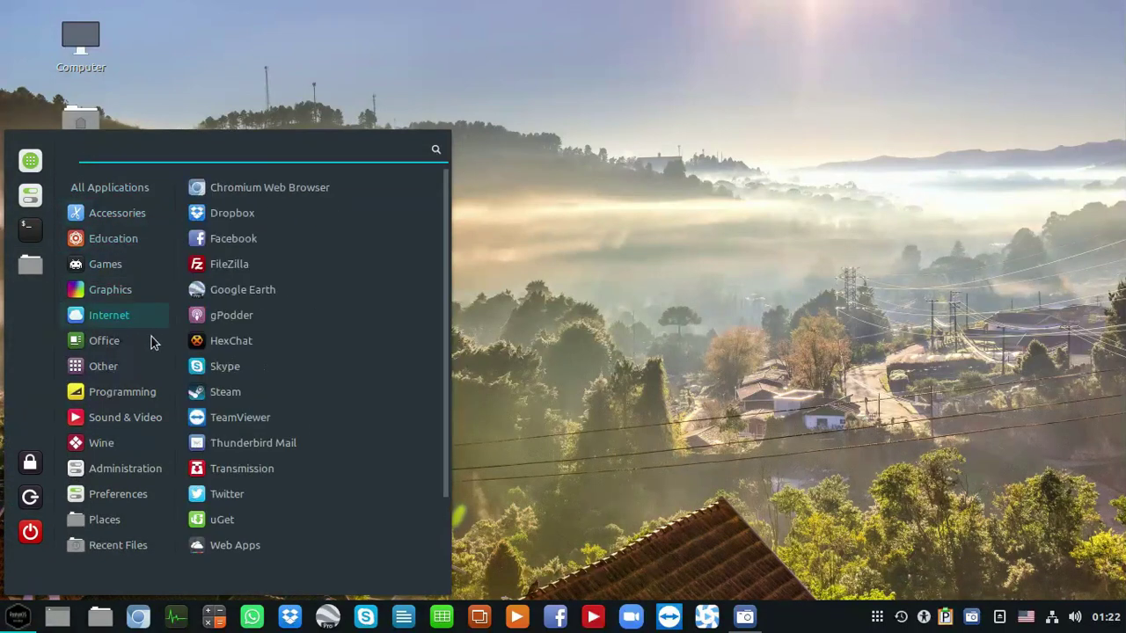
mouse_move(143, 547)
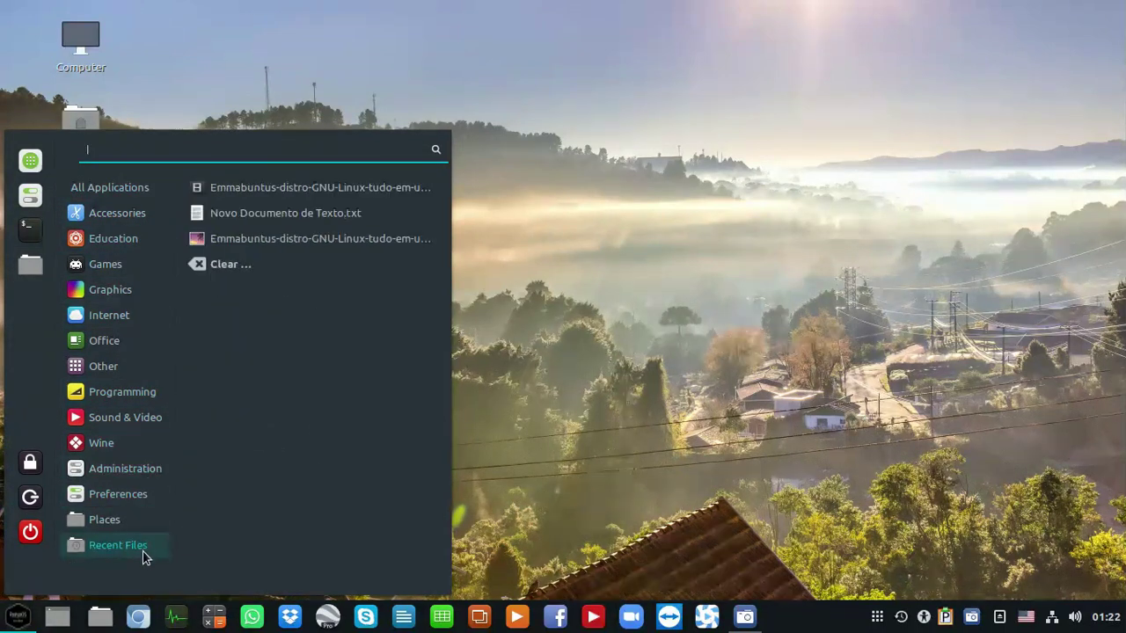
mouse_move(136, 504)
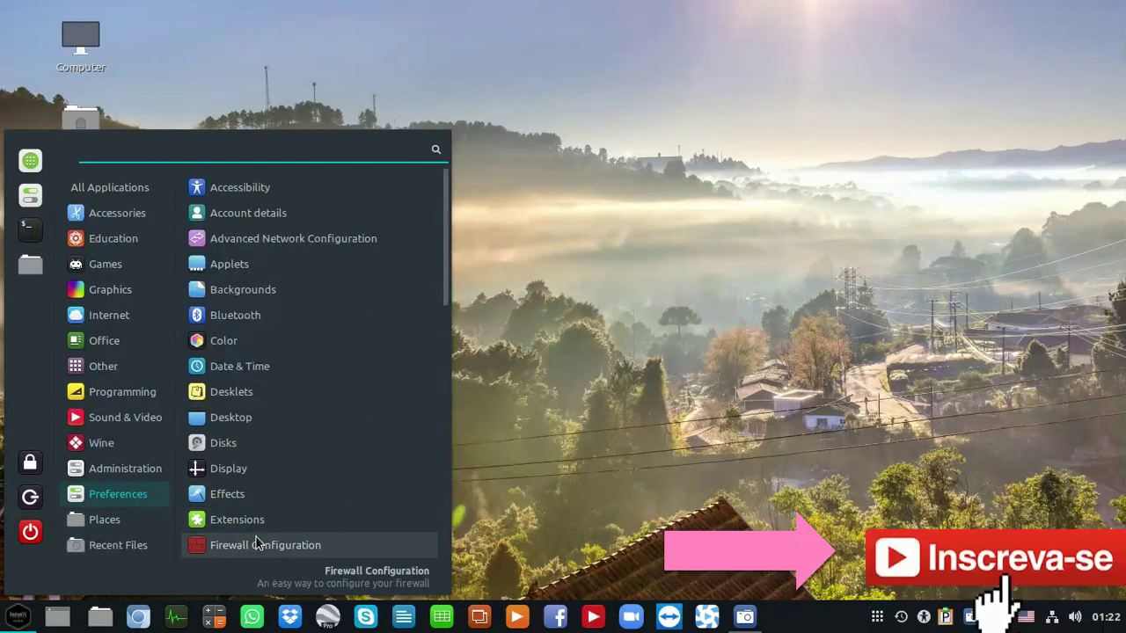
scroll(259, 535, down, 5)
scroll(258, 536, down, 5)
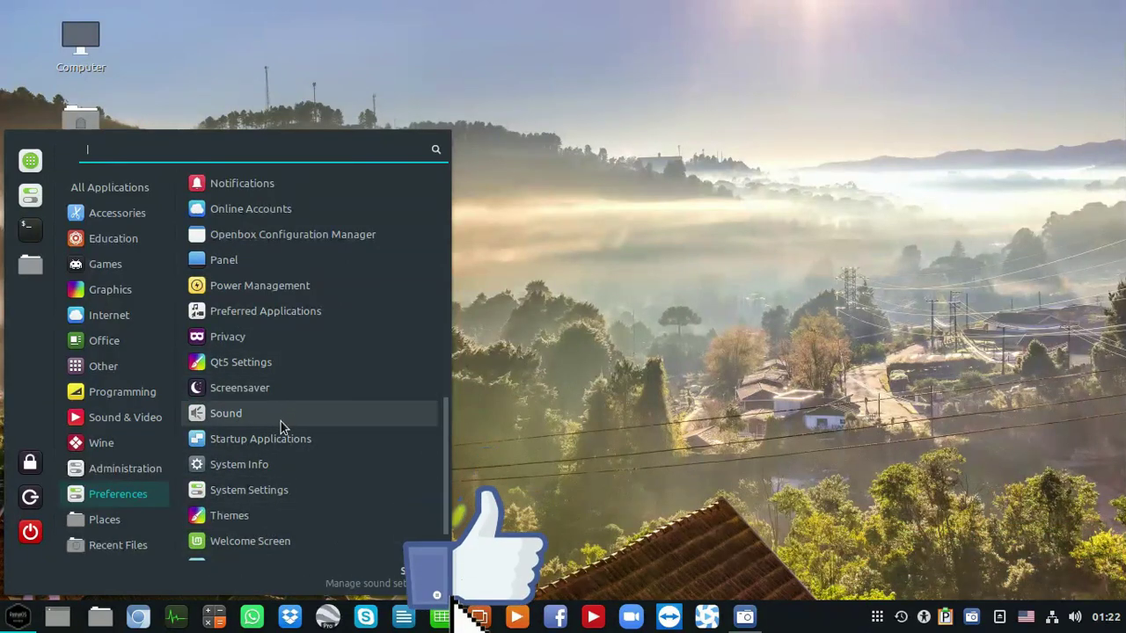
click(290, 470)
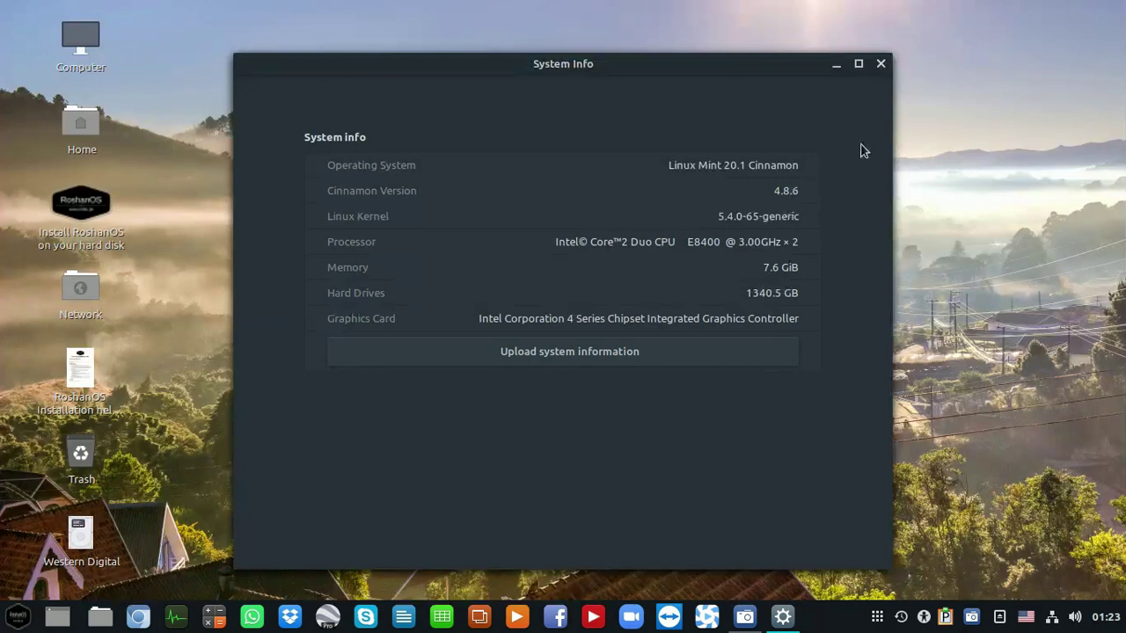
- Close System Info, open System Settings from the Preferences category, and look over the Appearance, Preferences, Hardware and Administration modules
click(881, 64)
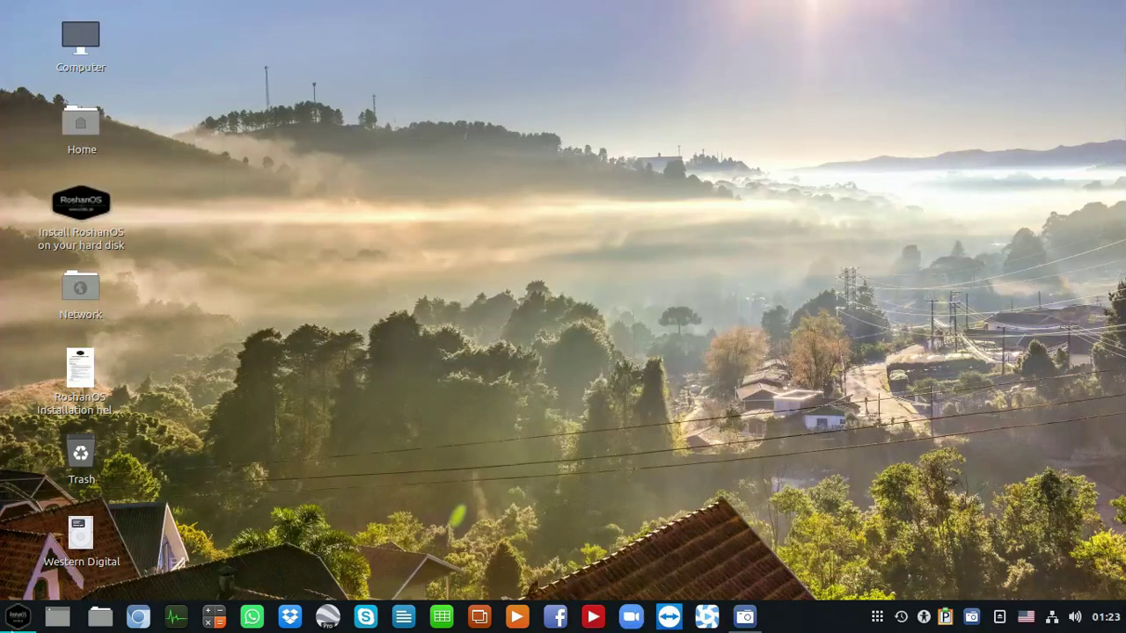
click(16, 616)
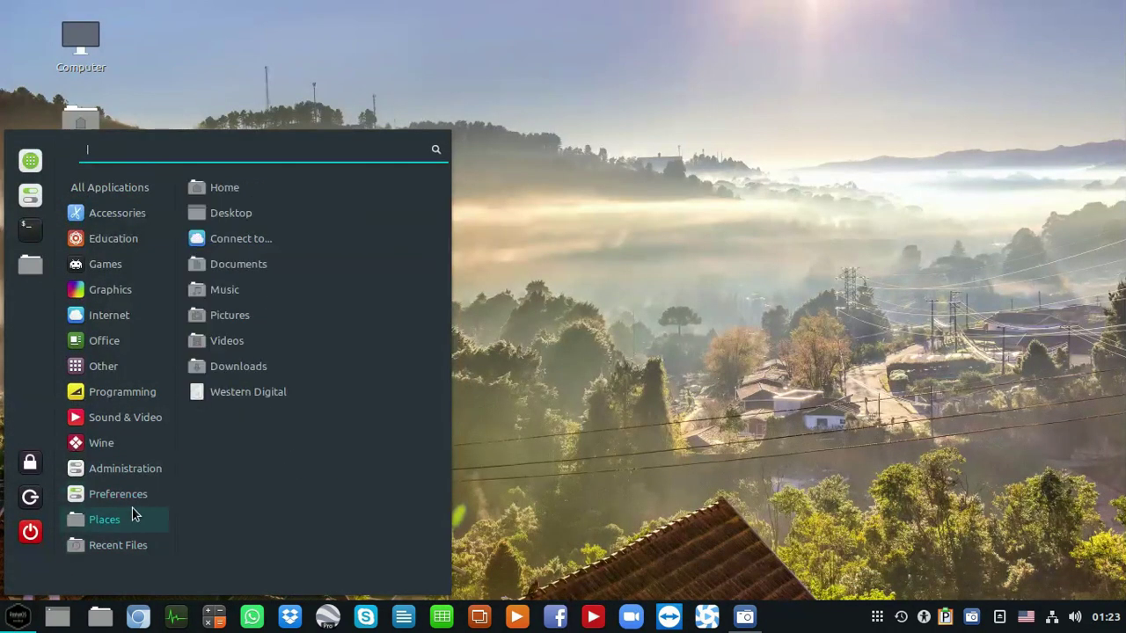
mouse_move(126, 484)
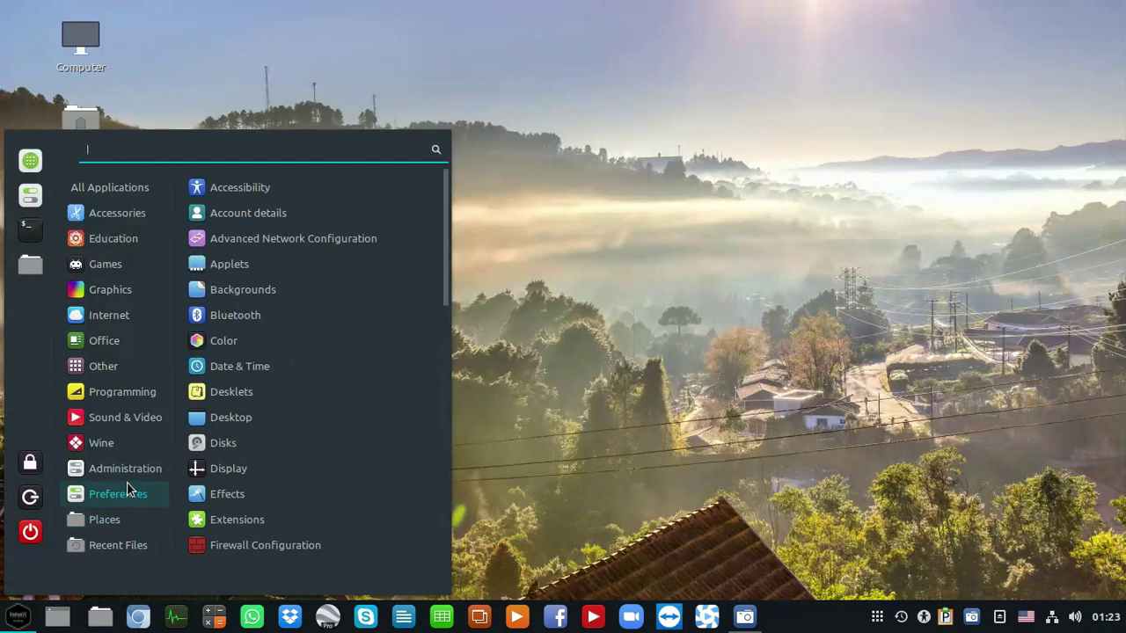
scroll(279, 483, down, 5)
scroll(280, 485, down, 5)
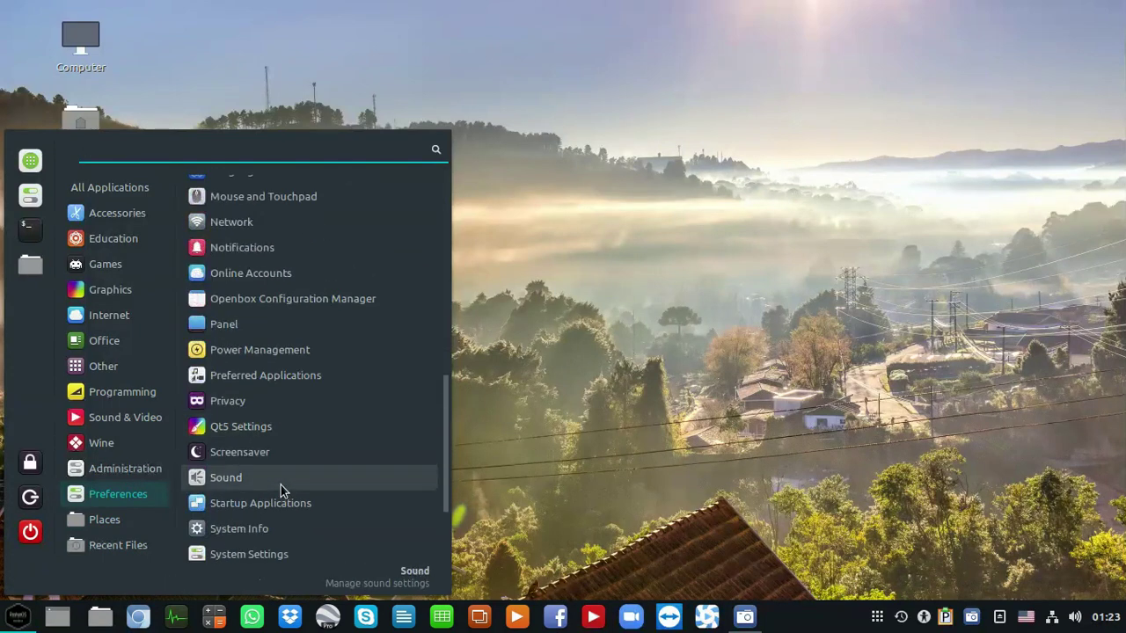
click(294, 554)
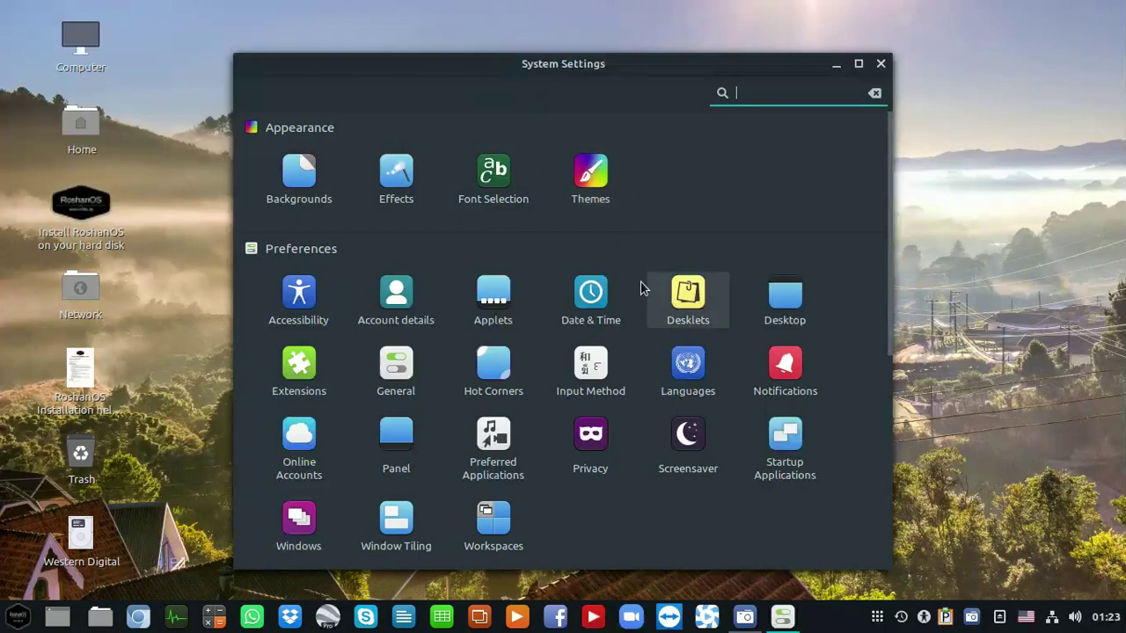
scroll(640, 288, down, 5)
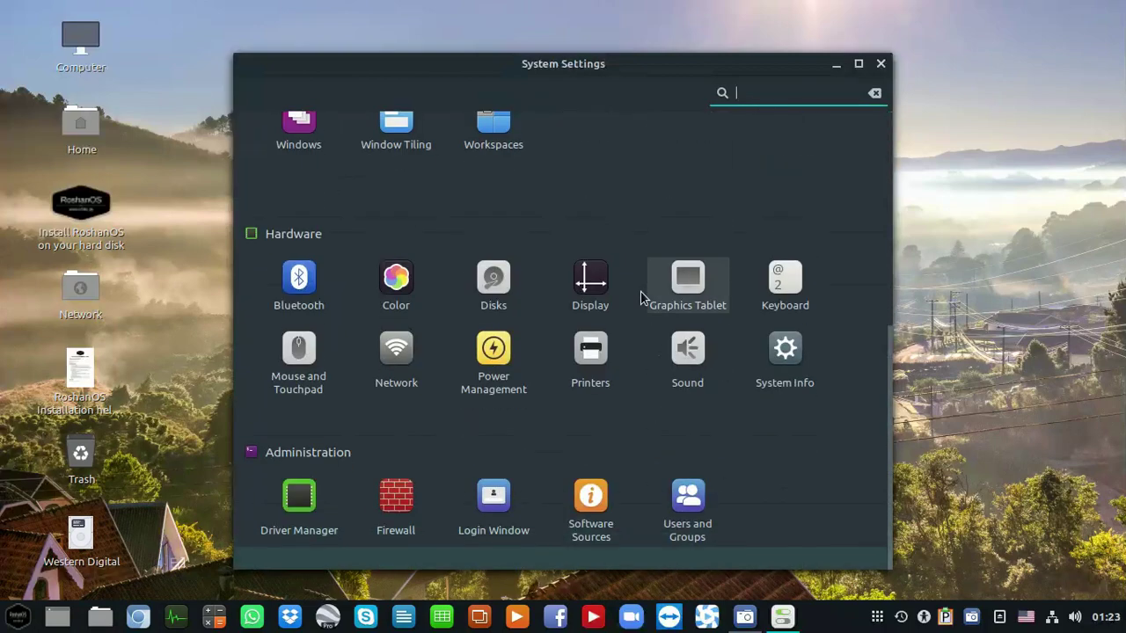
scroll(640, 297, up, 5)
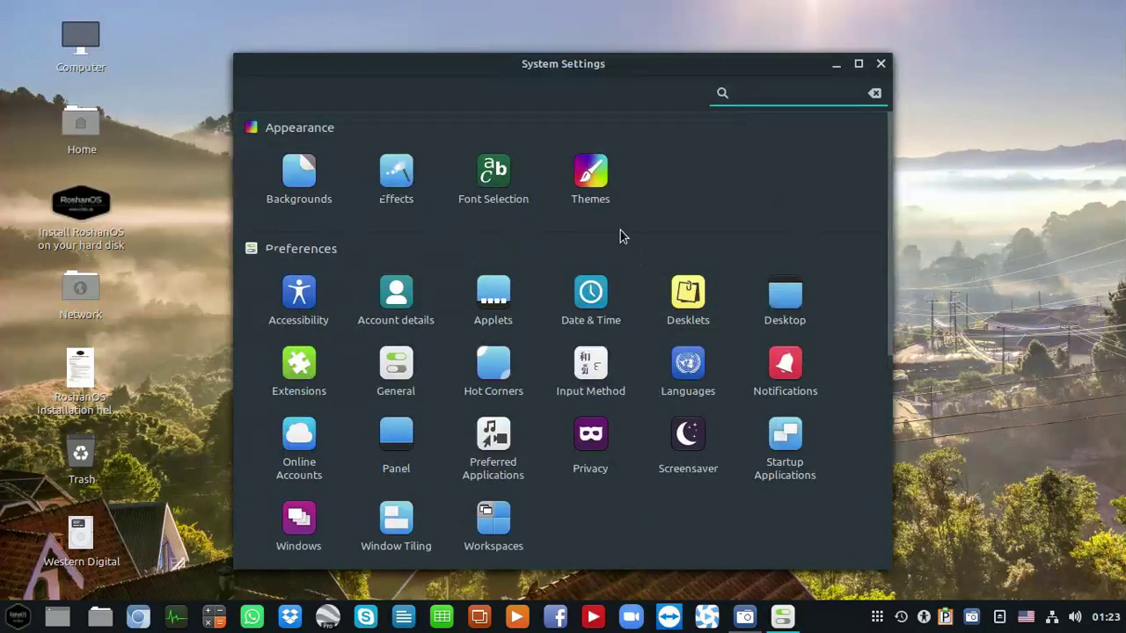
- Review the Themes and General settings modules, and close System Settings
click(592, 175)
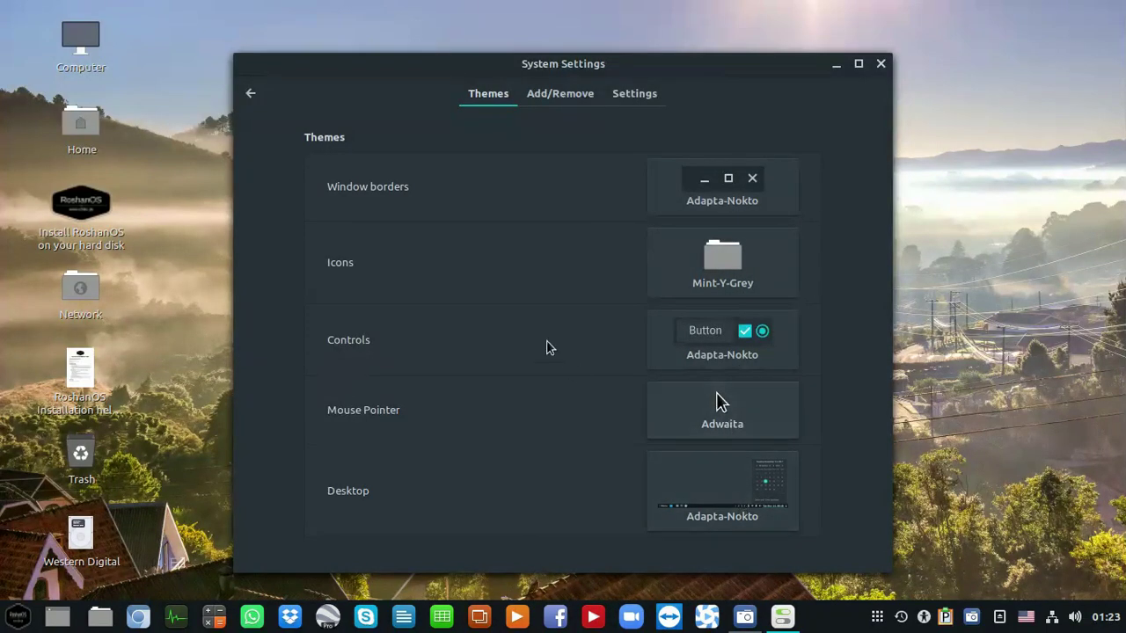
click(252, 96)
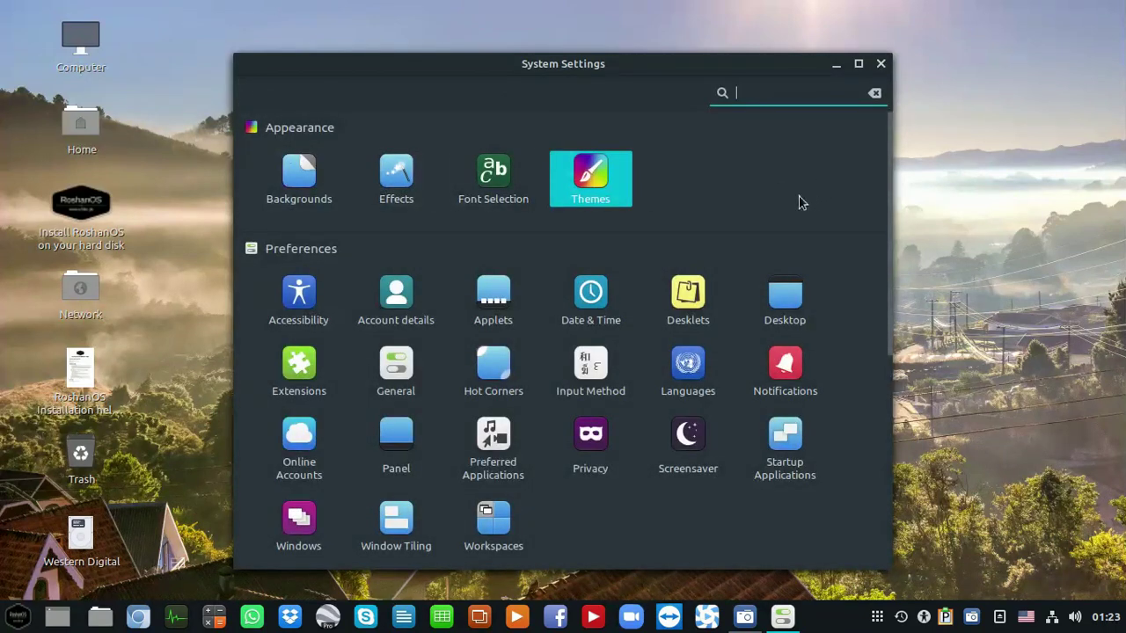
click(414, 382)
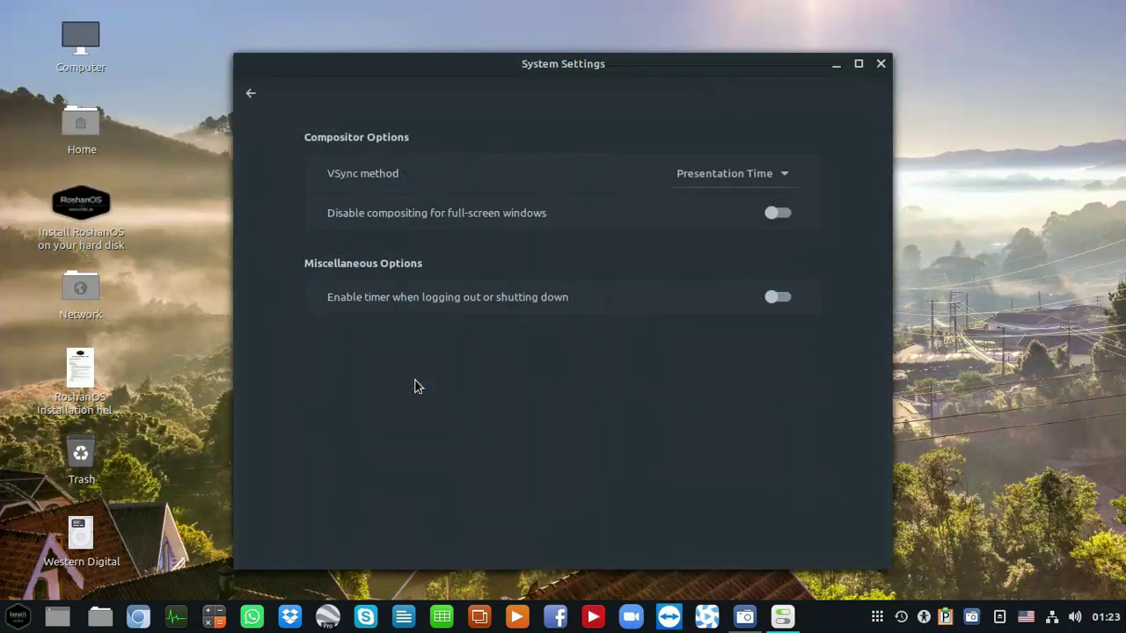
click(251, 94)
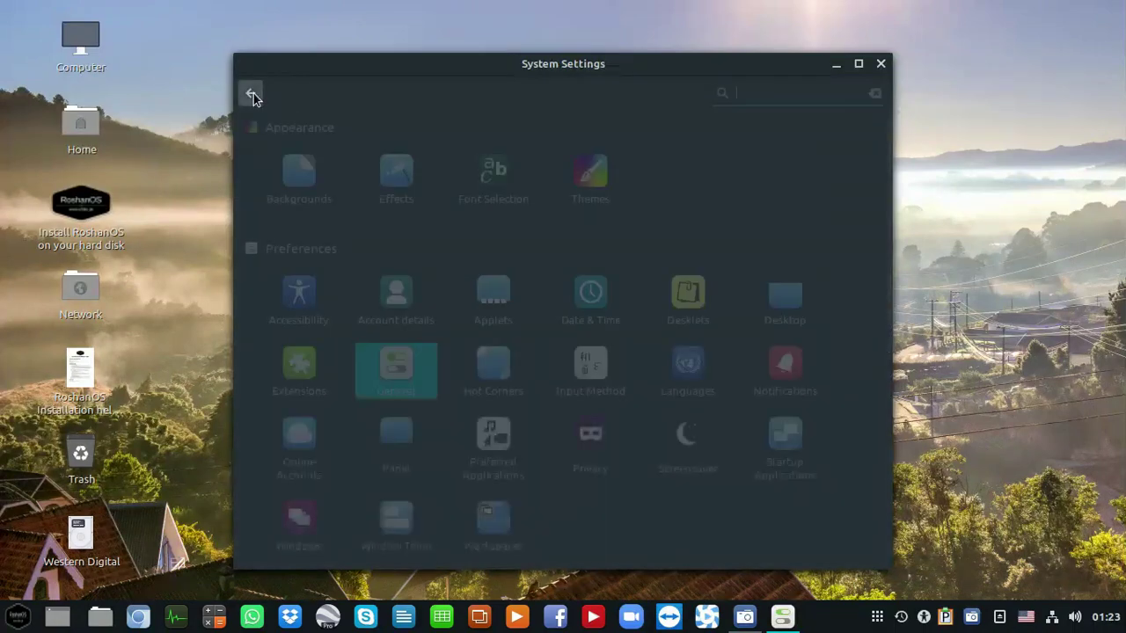
click(880, 63)
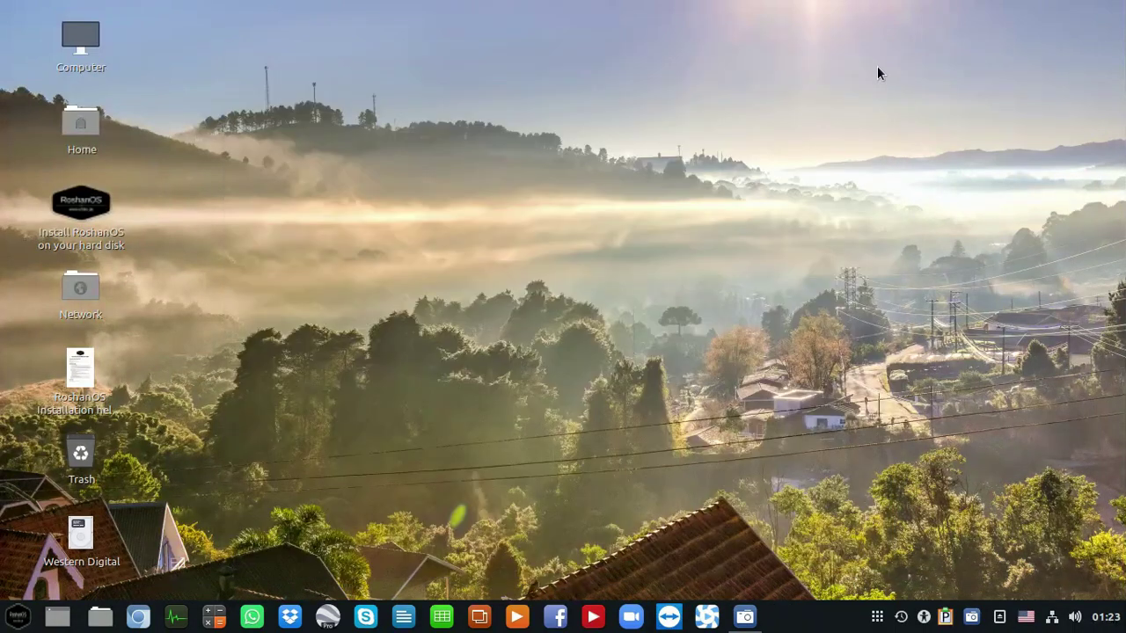
- Launch the RoshanOS hard disk installer from the desktop to view Systemback's main functions, and close it
right_click(80, 222)
click(102, 202)
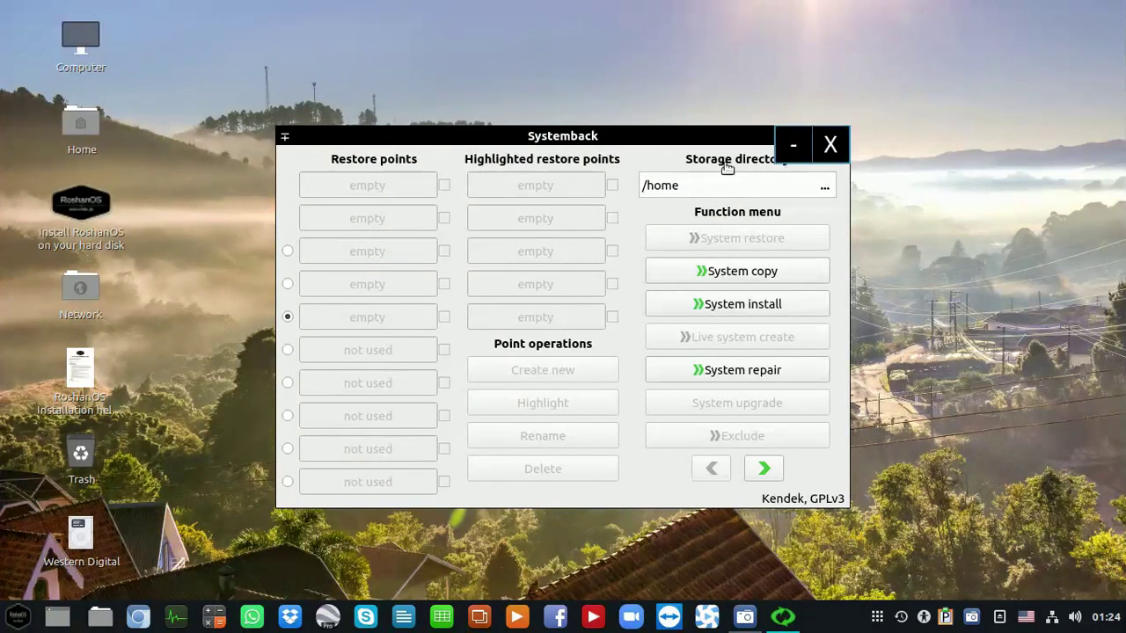
click(837, 142)
- Reopen the installer, view the second page of Systemback functions and its About information, and close it
double_click(77, 204)
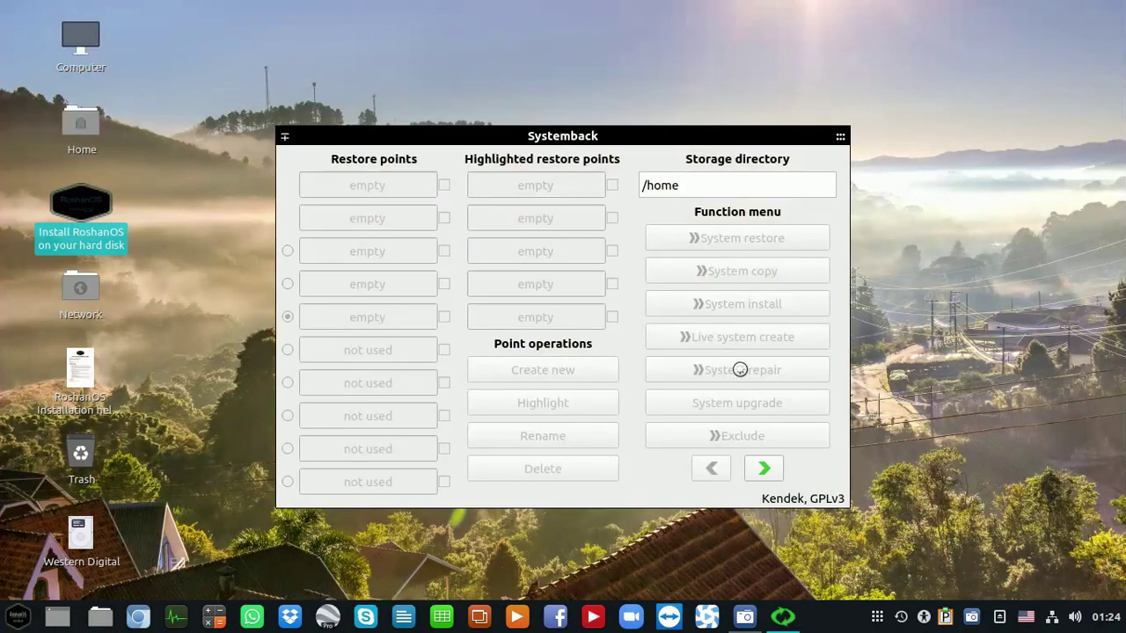
click(764, 471)
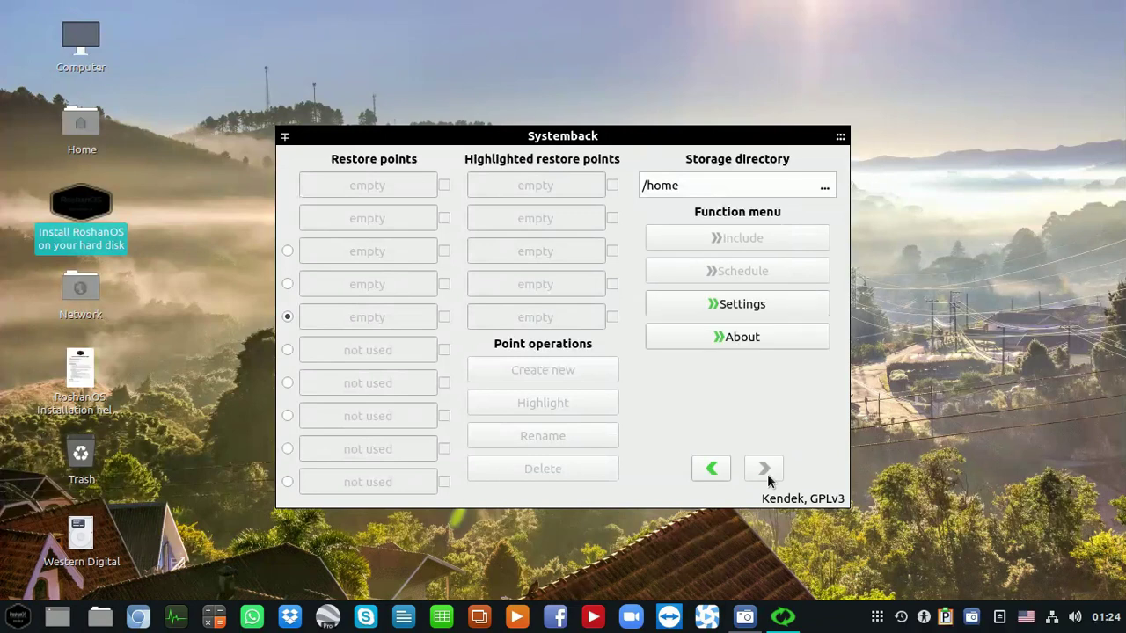
click(748, 338)
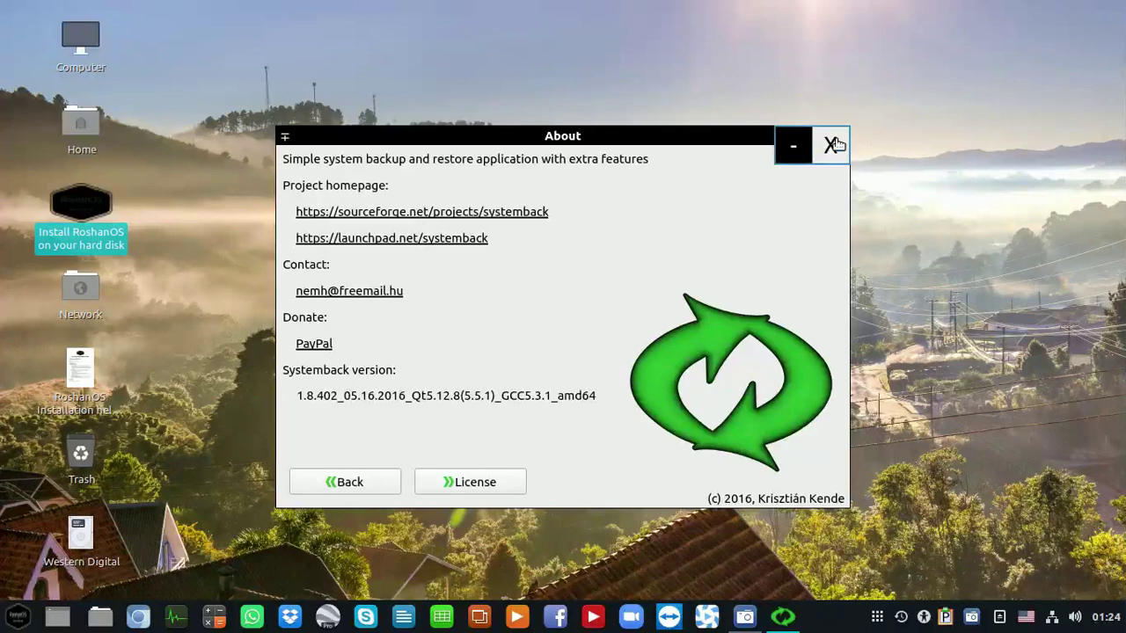
click(831, 144)
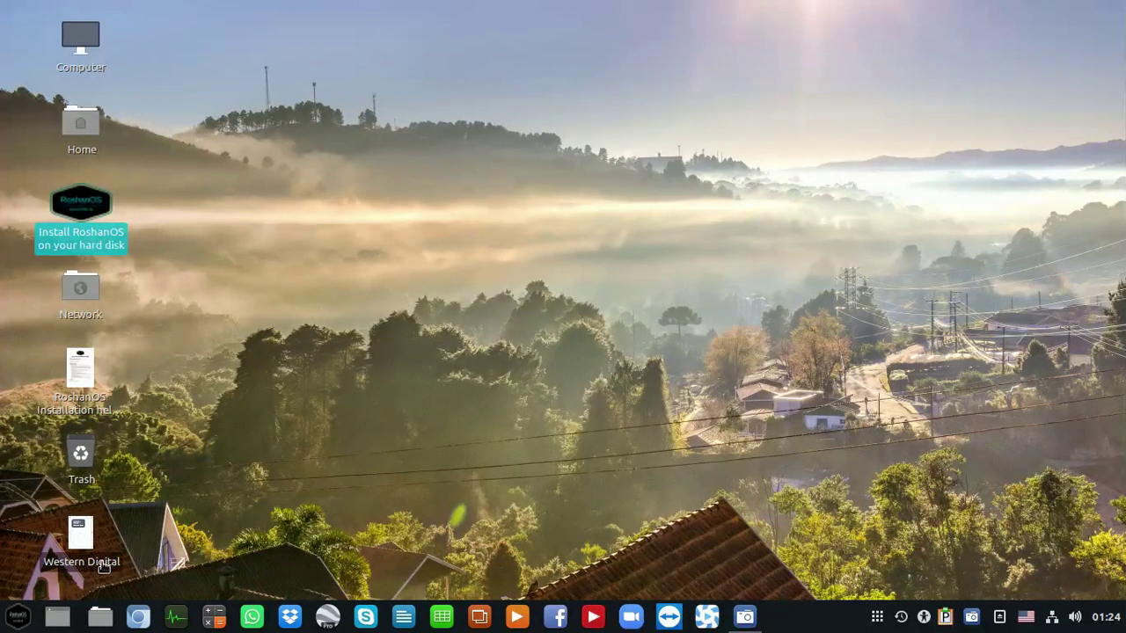
click(254, 435)
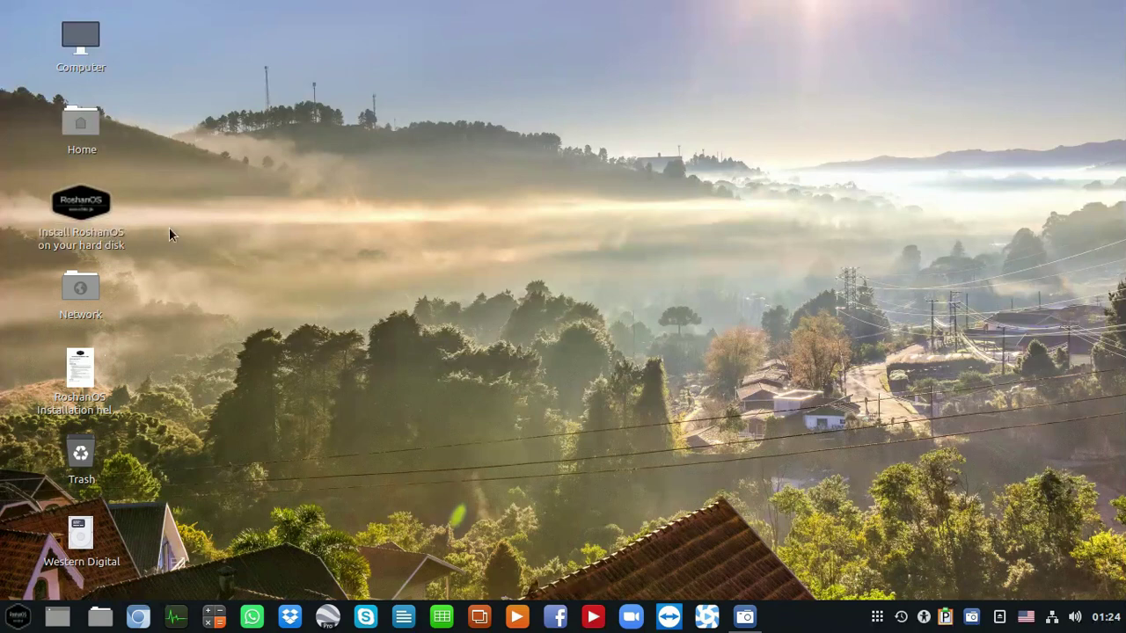
- Start a system install from the RoshanOS installer and enter the new user's full name and login username
click(91, 209)
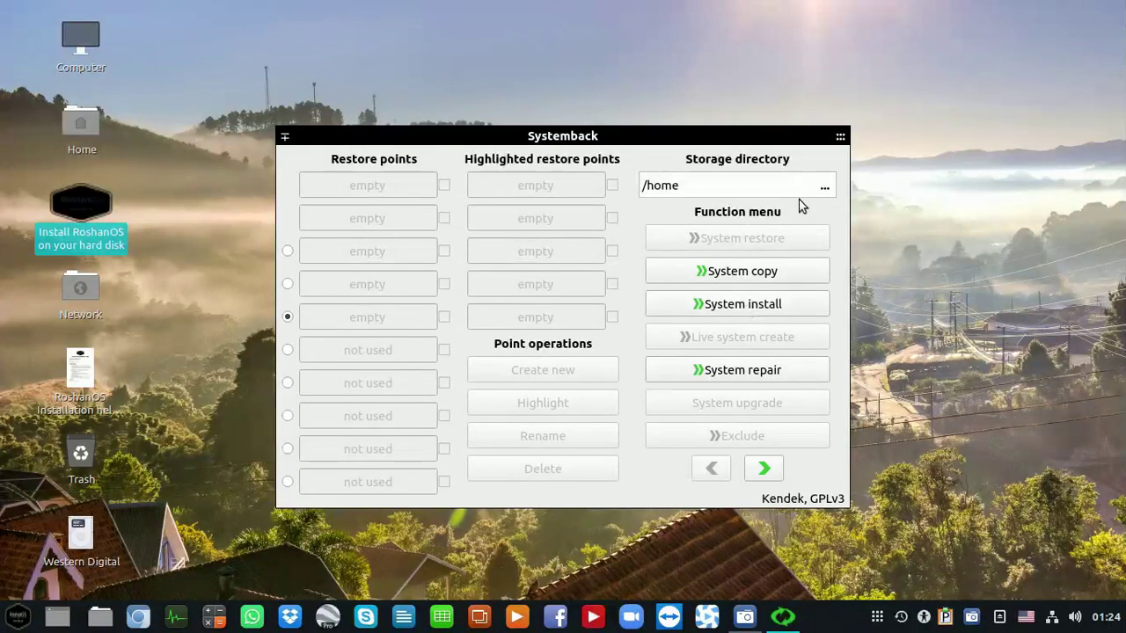
click(727, 313)
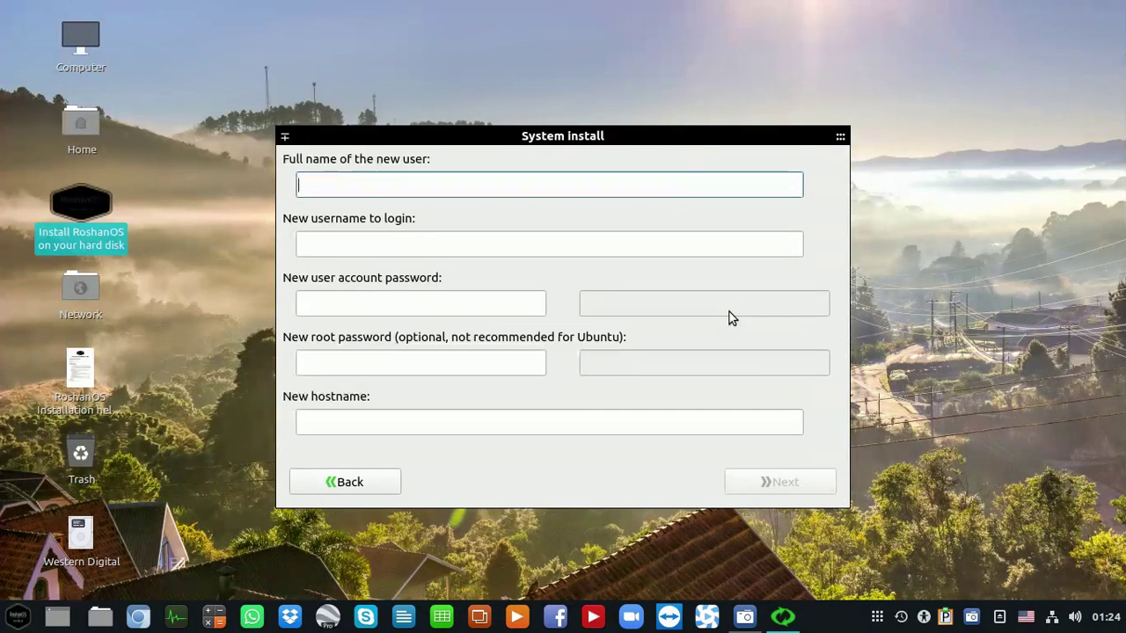
text(Marck)
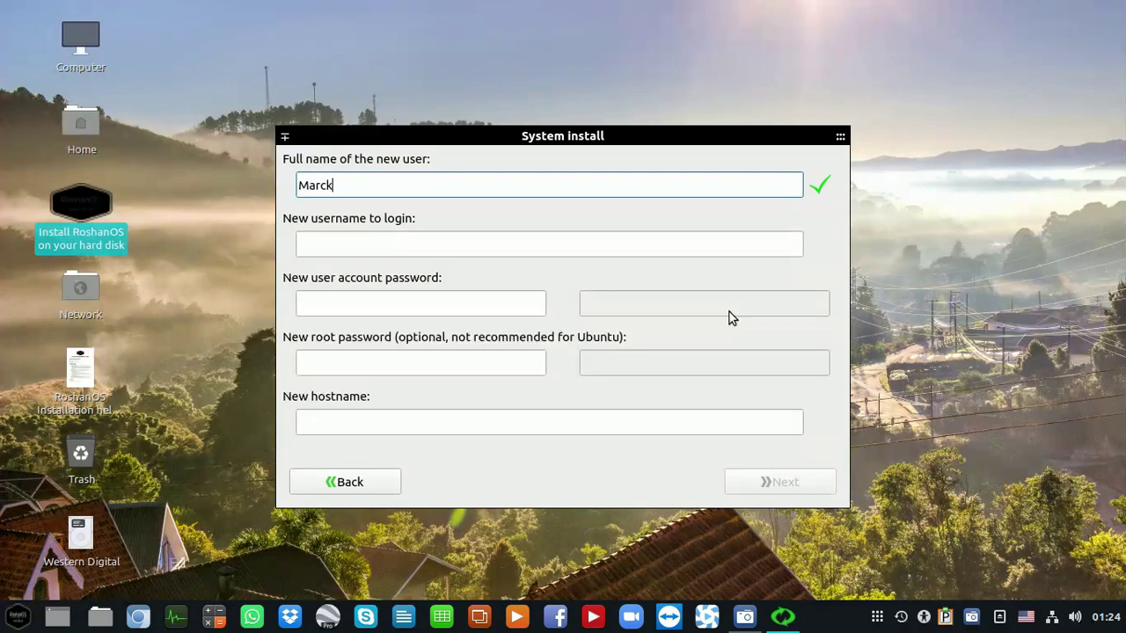
click(529, 249)
text(marck)
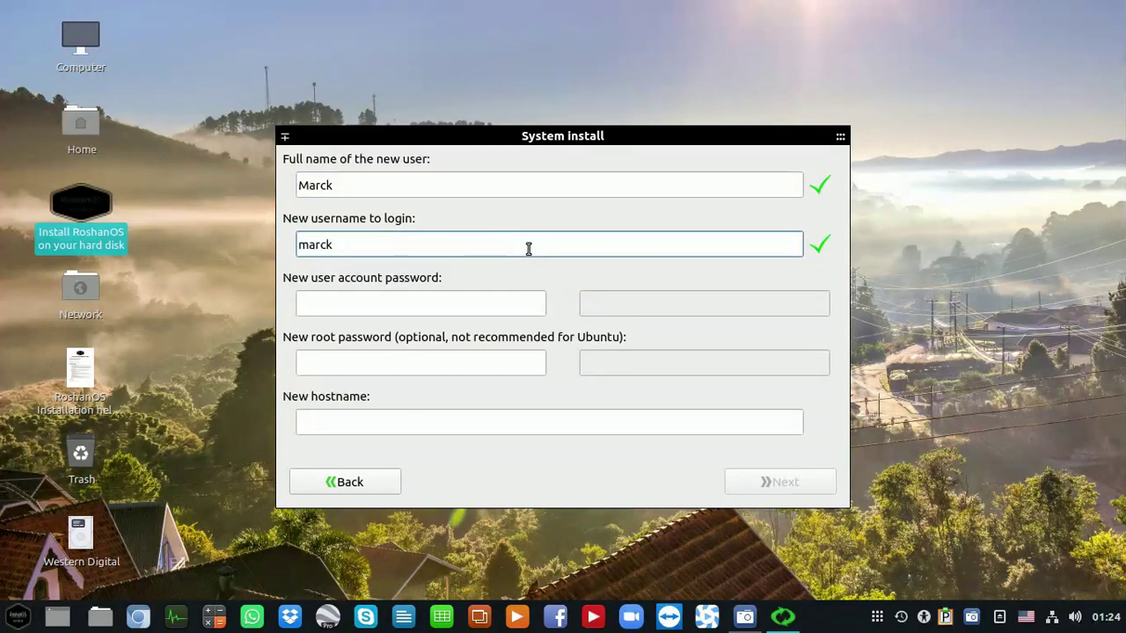
- Enter and confirm the new user account password and the new root password
click(483, 307)
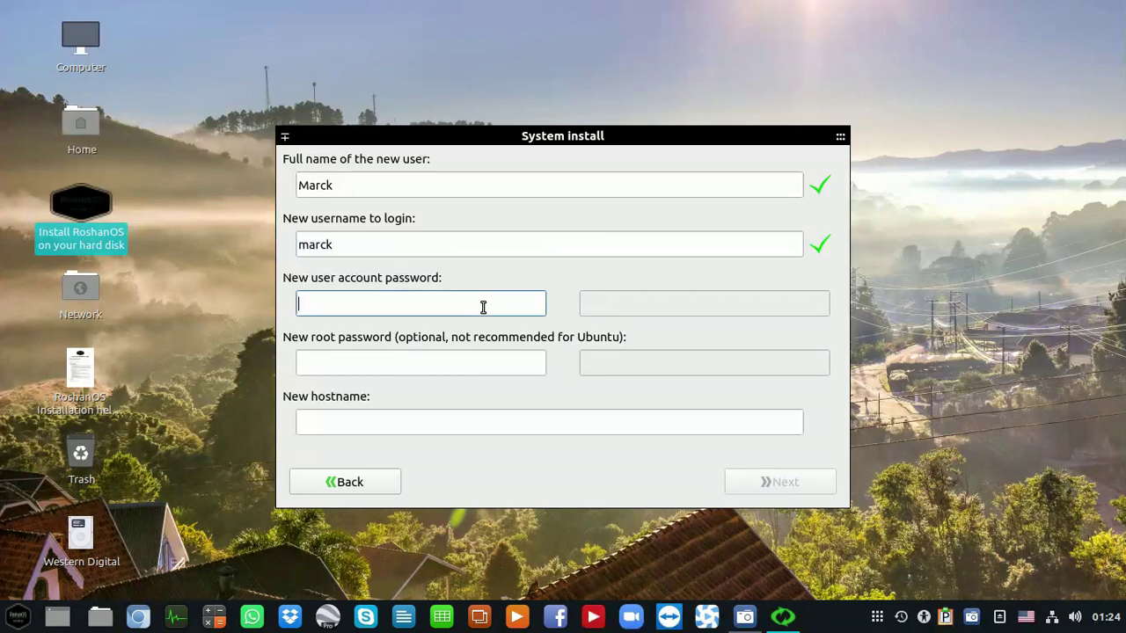
text(m)
click(648, 302)
text(m)
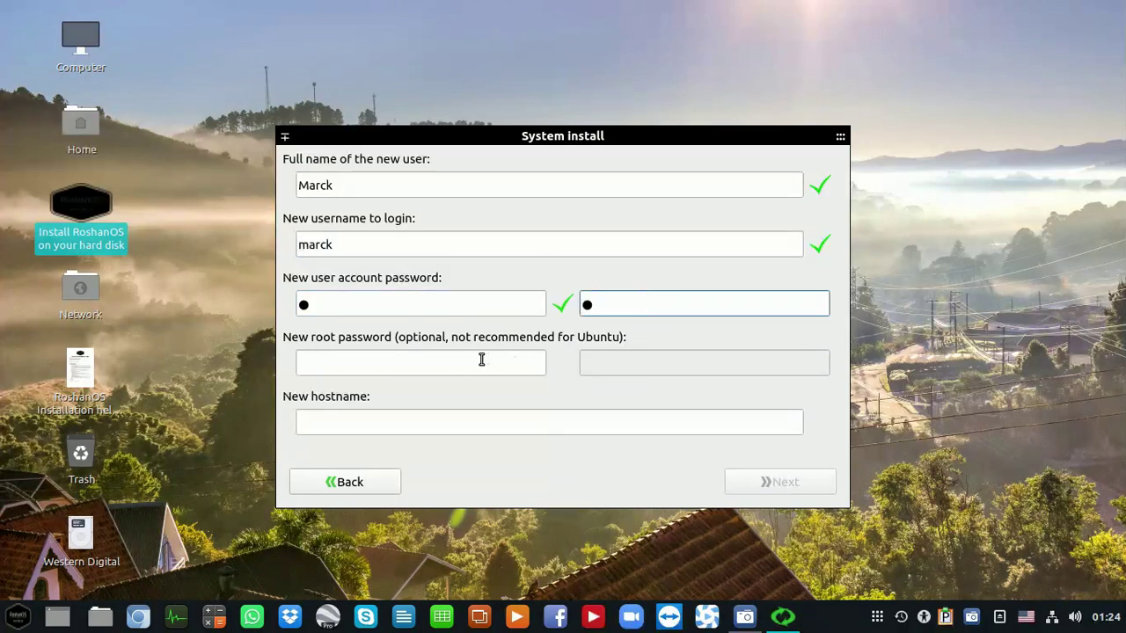
click(481, 359)
text(m)
click(607, 363)
text(m)
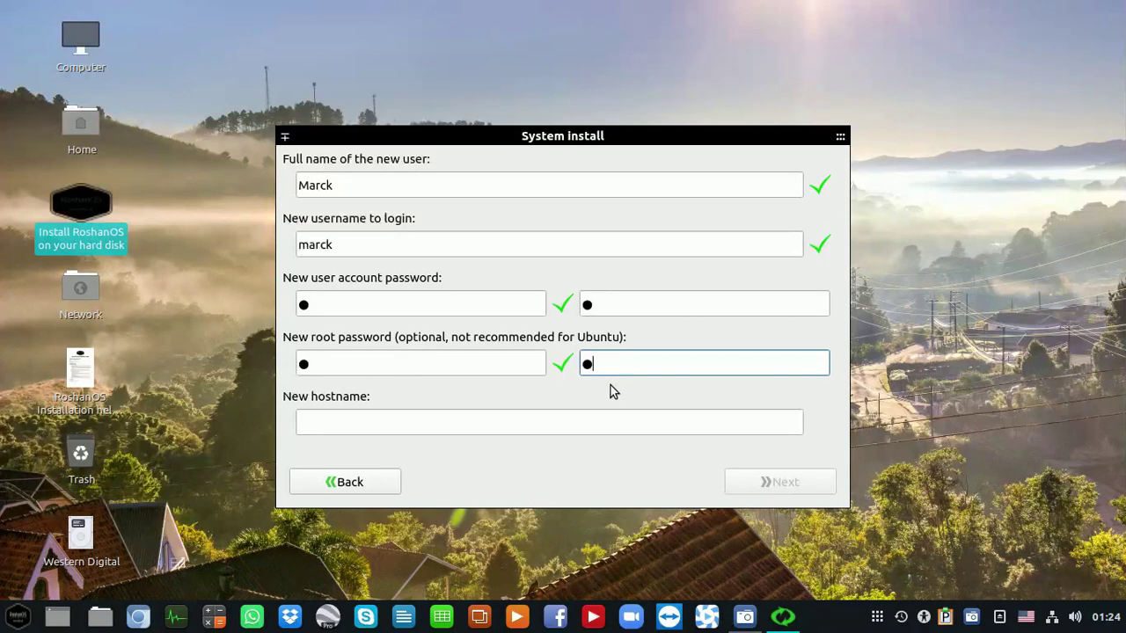
- Enter the new hostname and continue to the partition settings of the system install
click(469, 427)
text(marck)
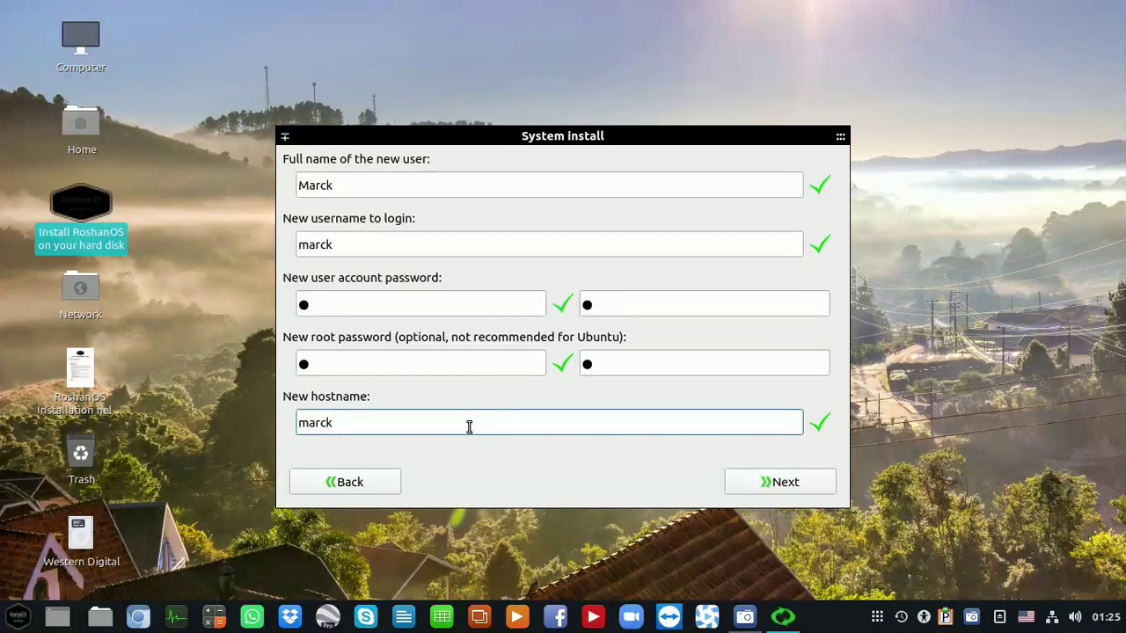
click(767, 484)
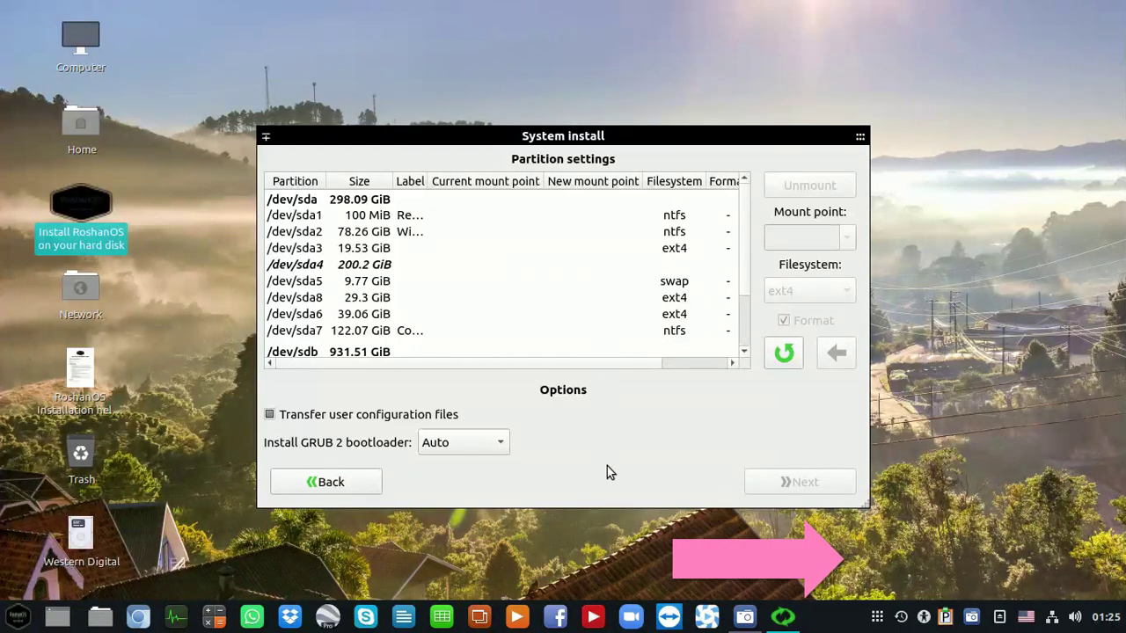
- Examine the partition settings and bootloader options, and close the installer without installing
drag(749, 233, 729, 202)
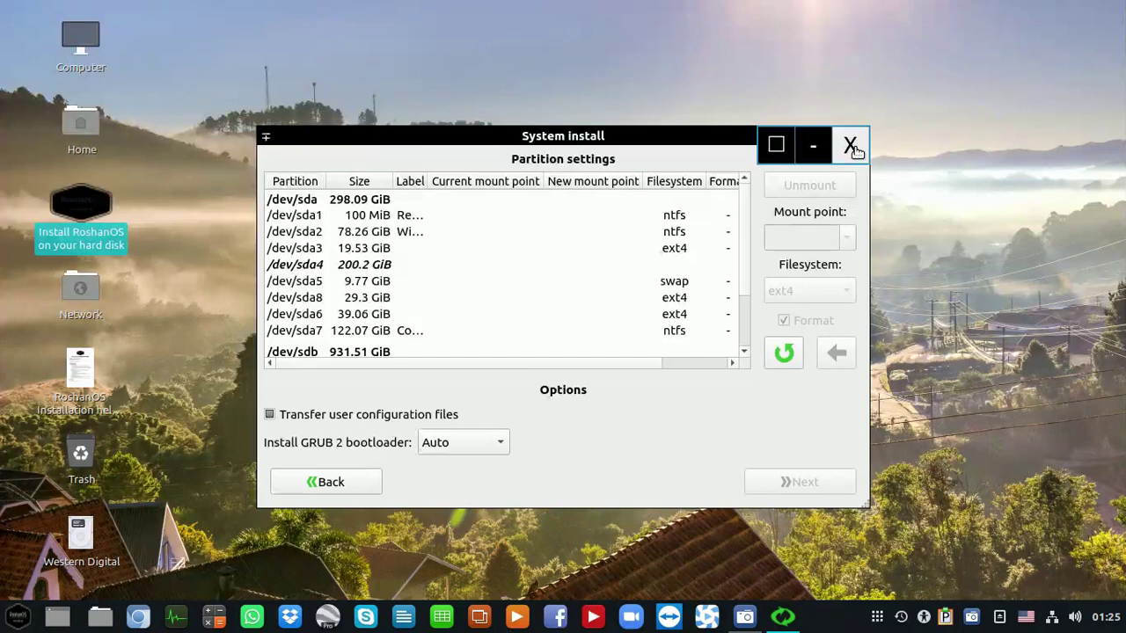
click(852, 145)
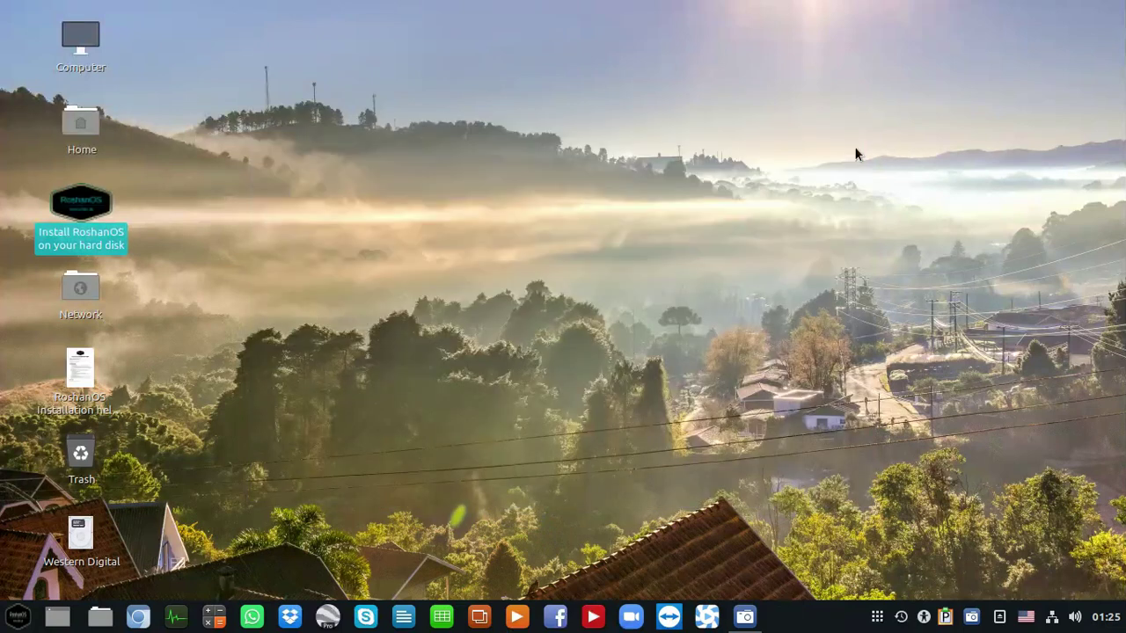
right_click(439, 102)
click(284, 194)
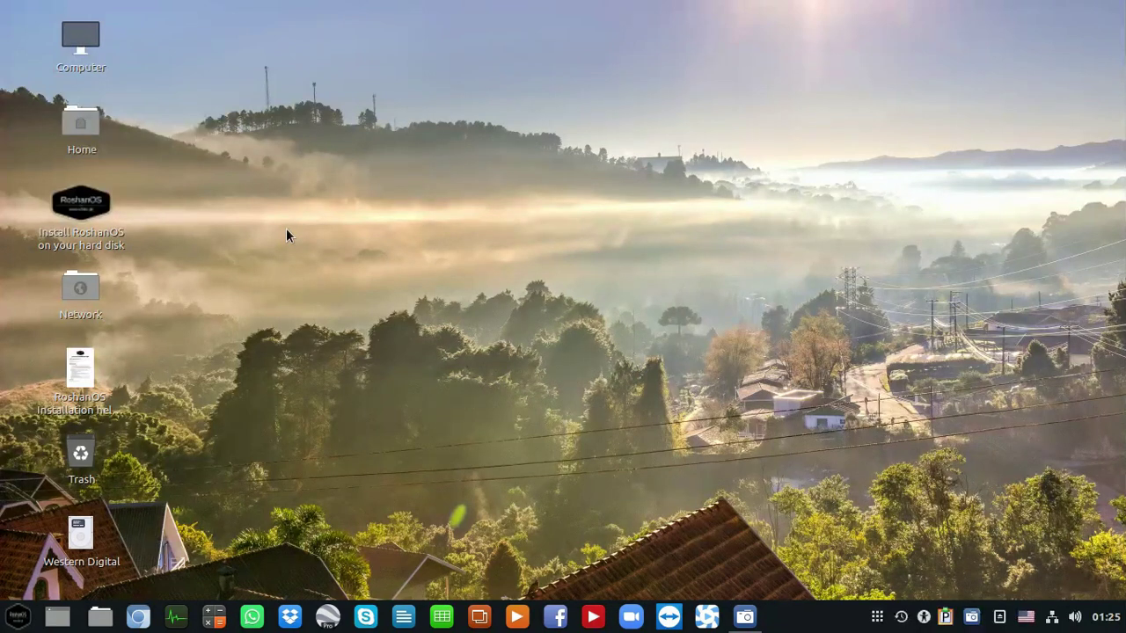
- Switch to SimpleScreenRecorder and save the running screen recording
mouse_move(753, 619)
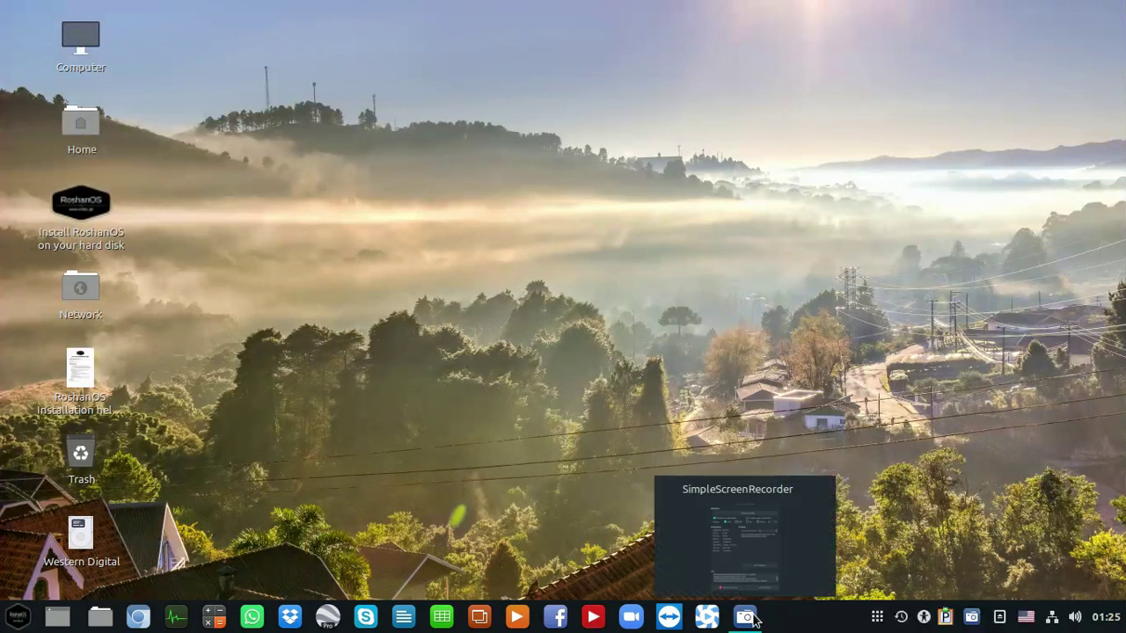
click(744, 618)
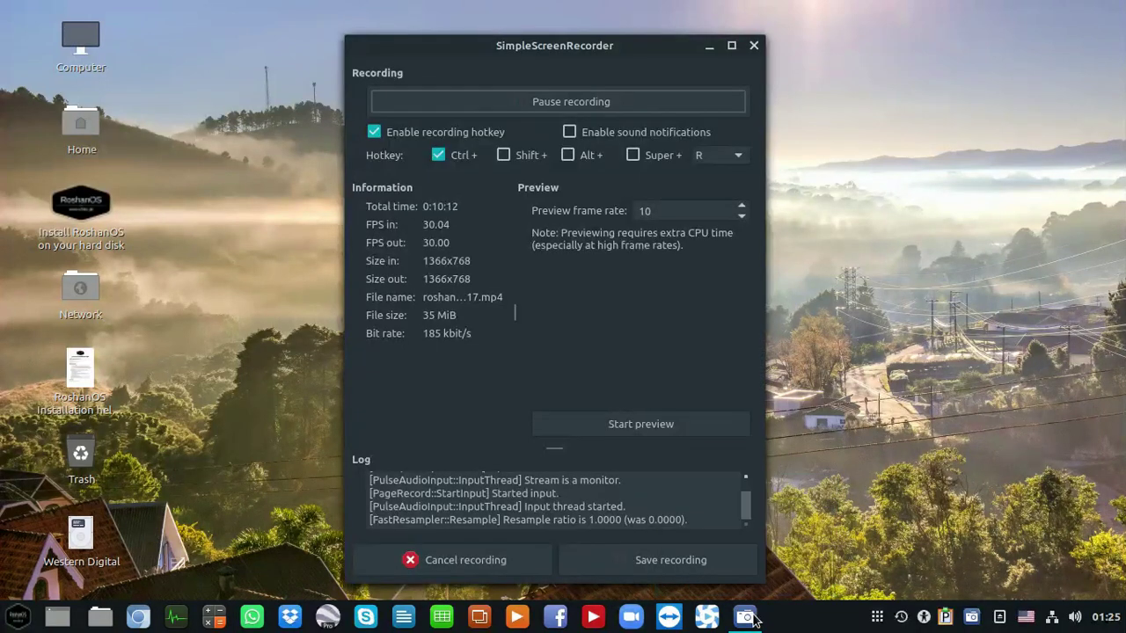
click(673, 566)
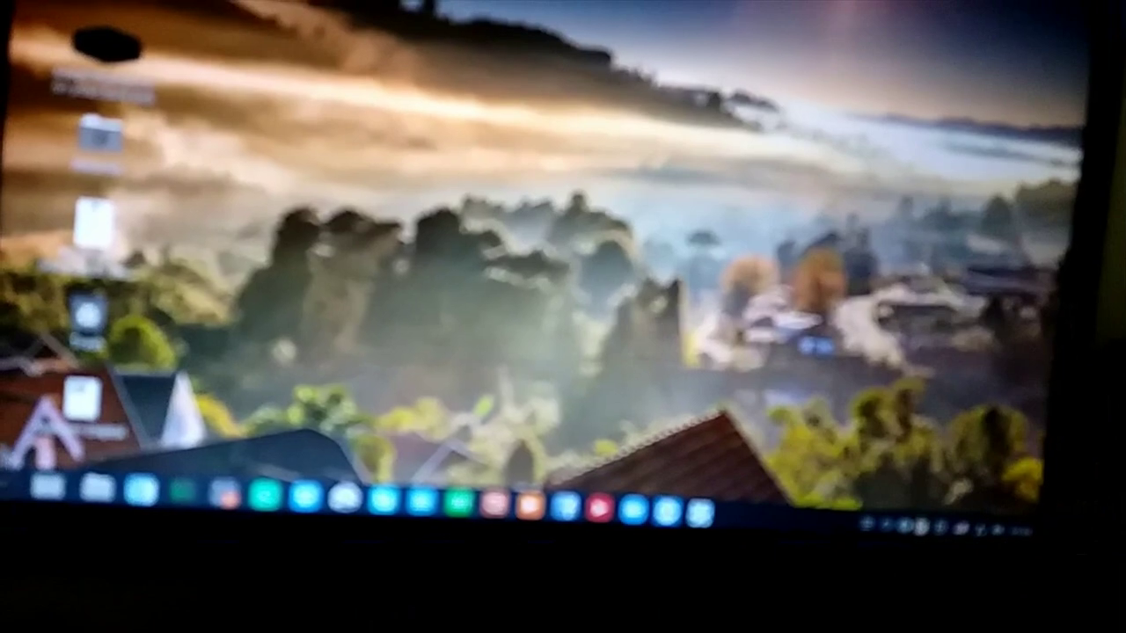
- Shut down the system from the desktop session and confirm the shutdown
key(super)
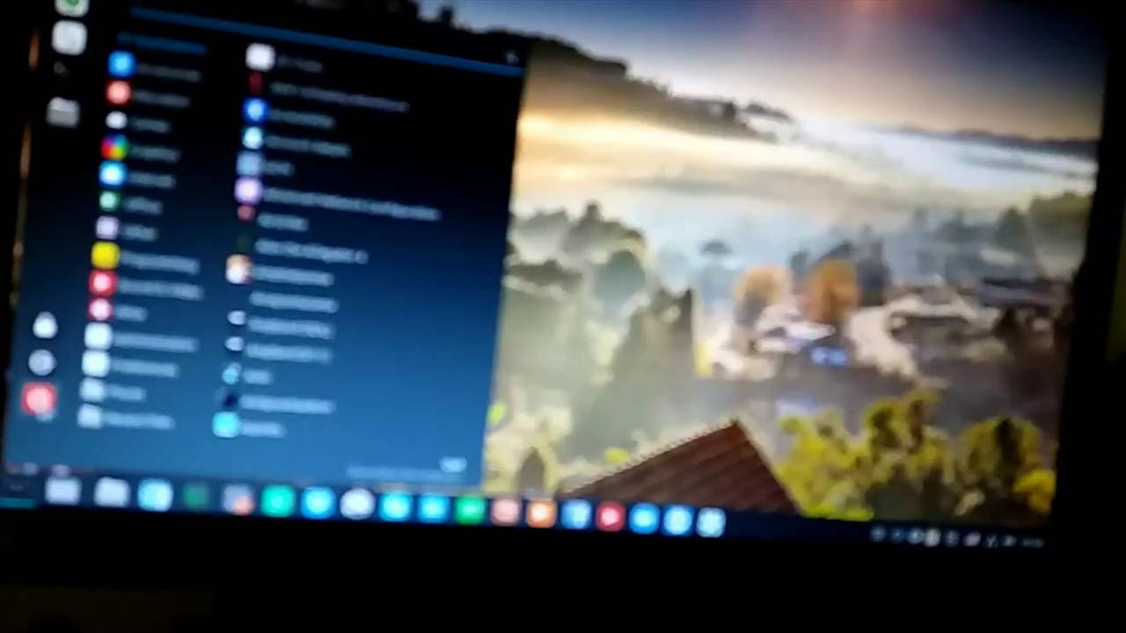
click(48, 394)
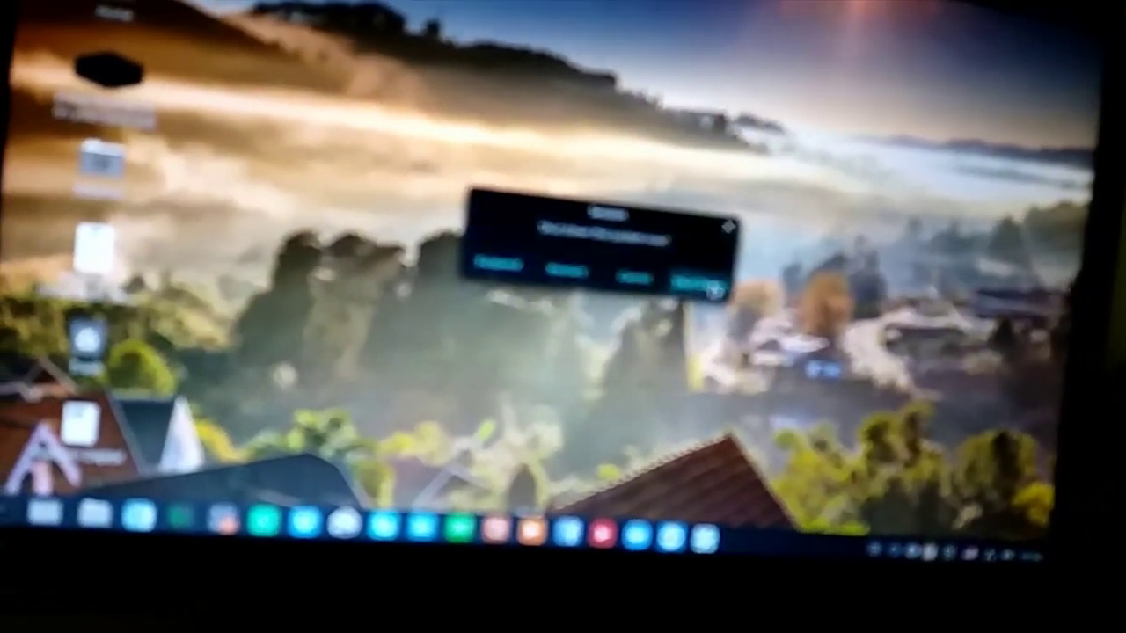
click(700, 289)
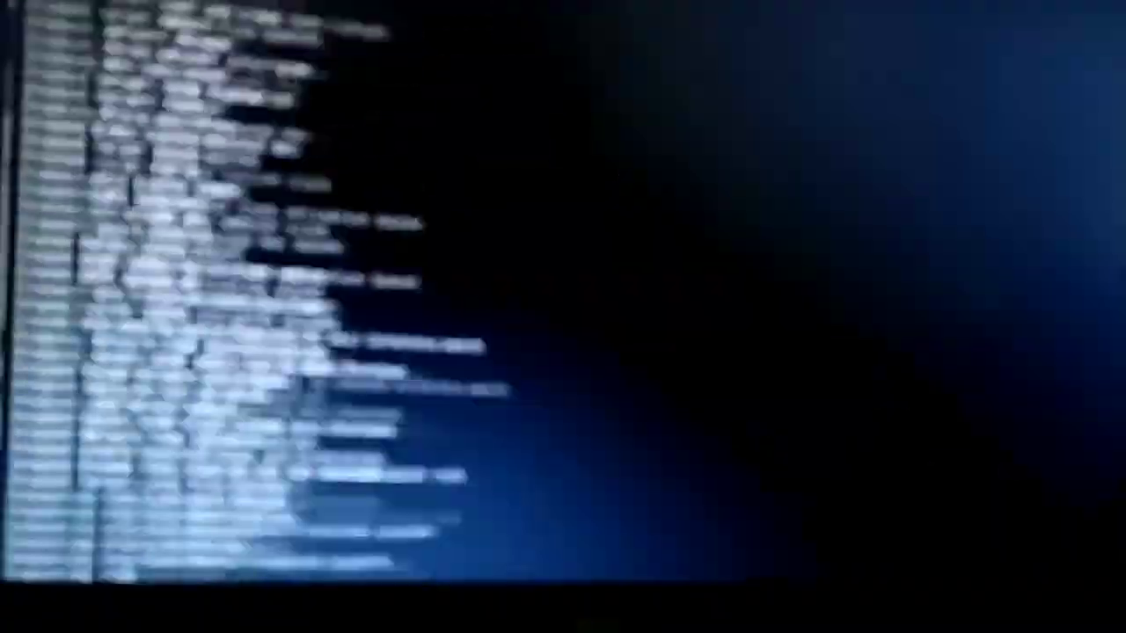